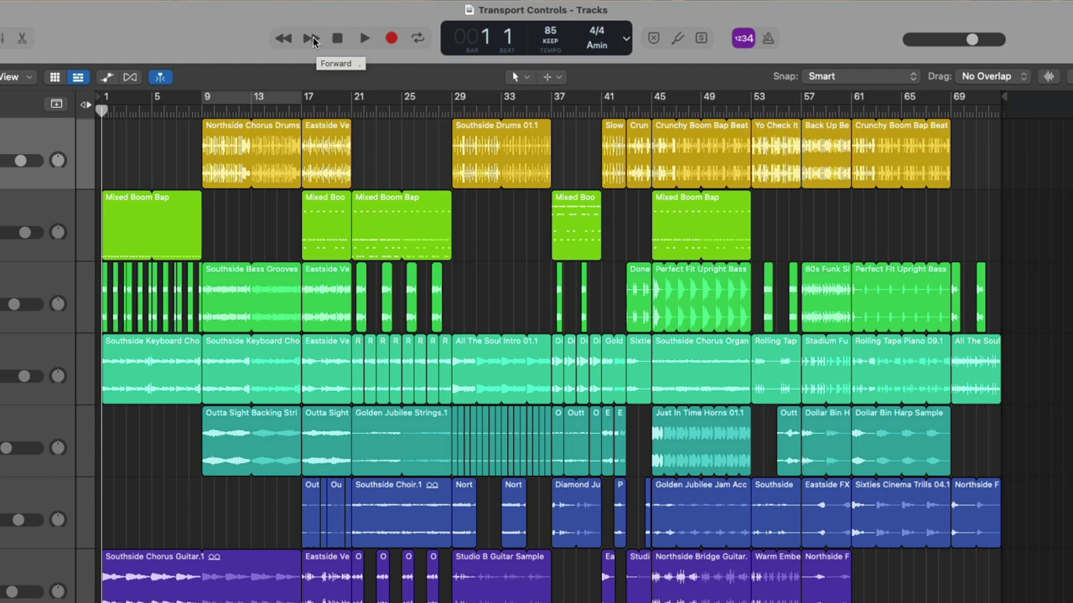
Scrub through the song, play briefly from bar 1, and return the playhead to the start.
{"action": "left_click_drag", "start_coordinate": [312, 41], "coordinate": [313, 41]}
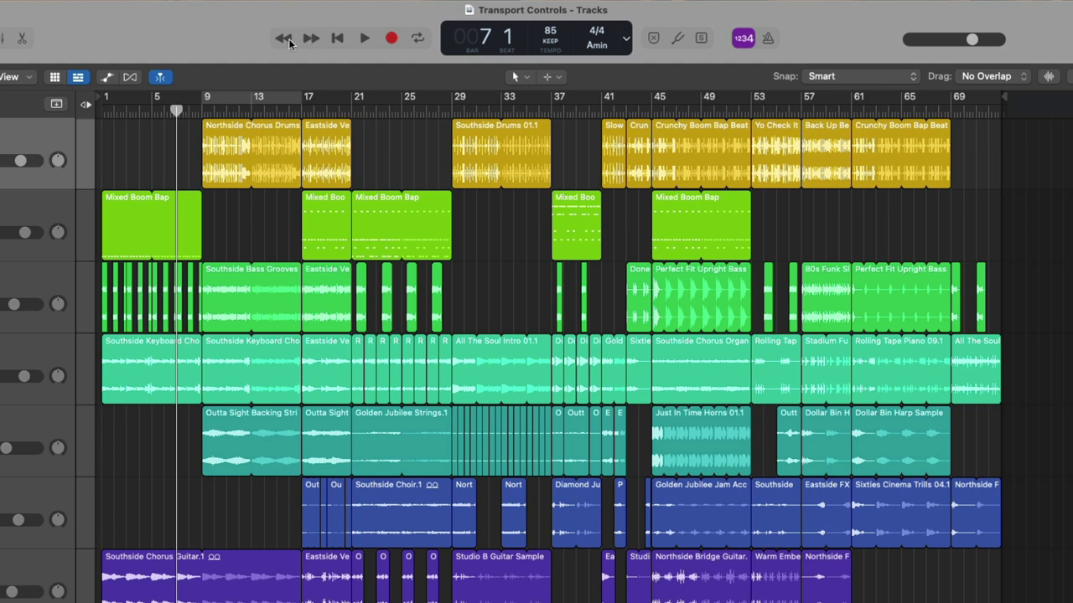
{"action": "left_click", "coordinate": [285, 39]}
{"action": "left_click_drag", "start_coordinate": [285, 39], "coordinate": [281, 41]}
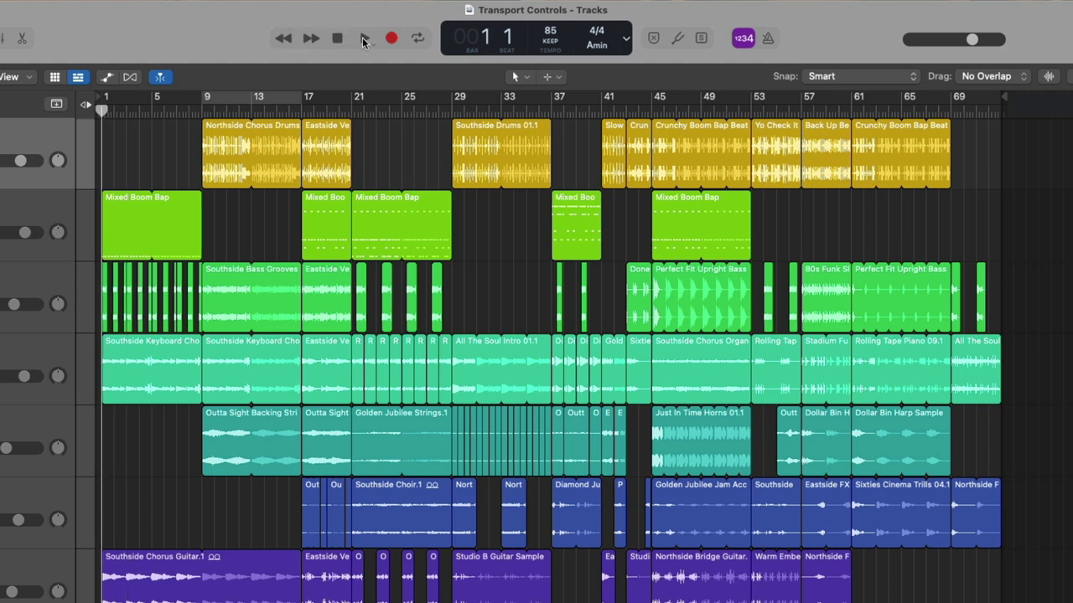
{"action": "left_click", "coordinate": [364, 40]}
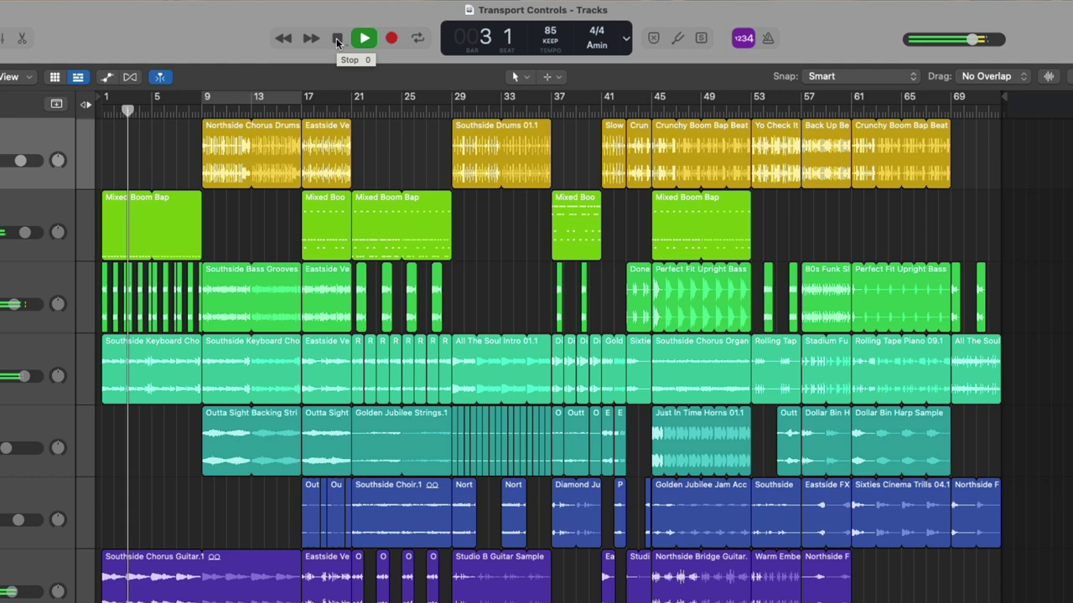
{"action": "left_click", "coordinate": [337, 40]}
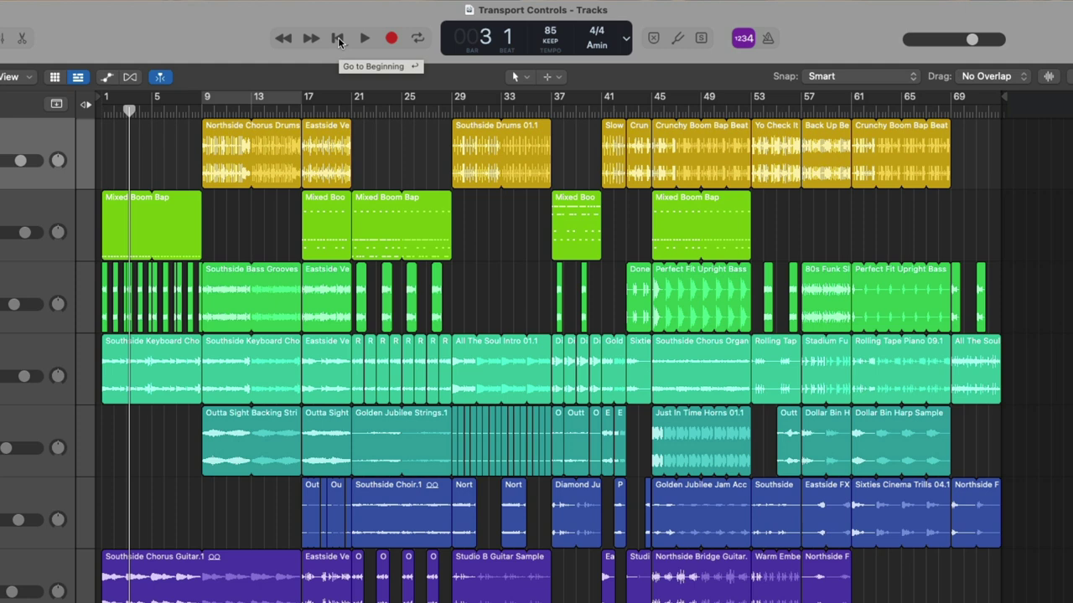
{"action": "left_click", "coordinate": [338, 39]}
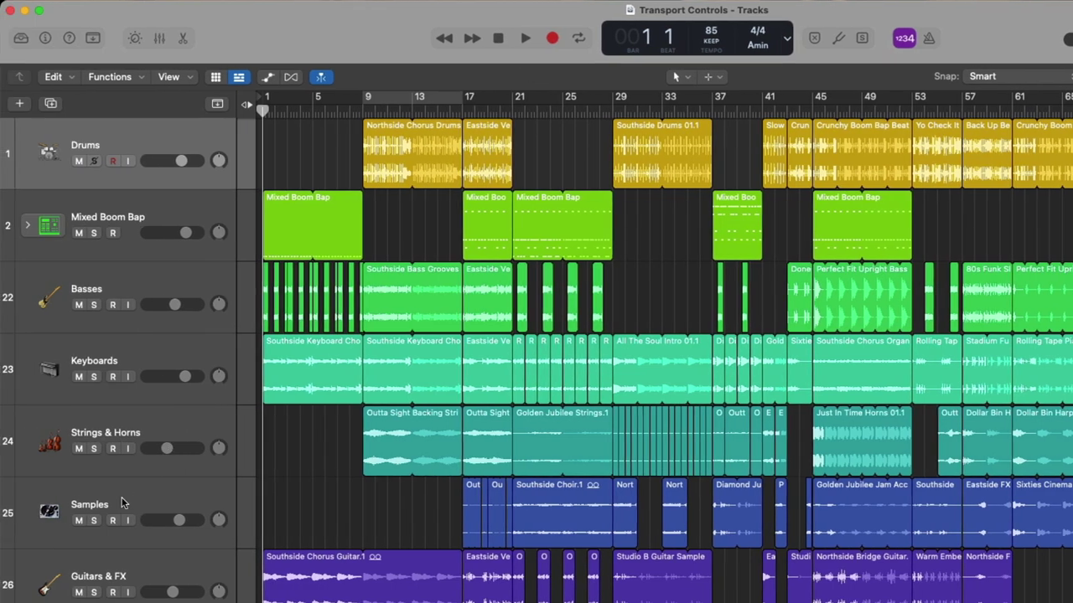
Arm the Samples track and record a short region from bar 1 to near bar 2, beat 4.
{"action": "left_click", "coordinate": [116, 520]}
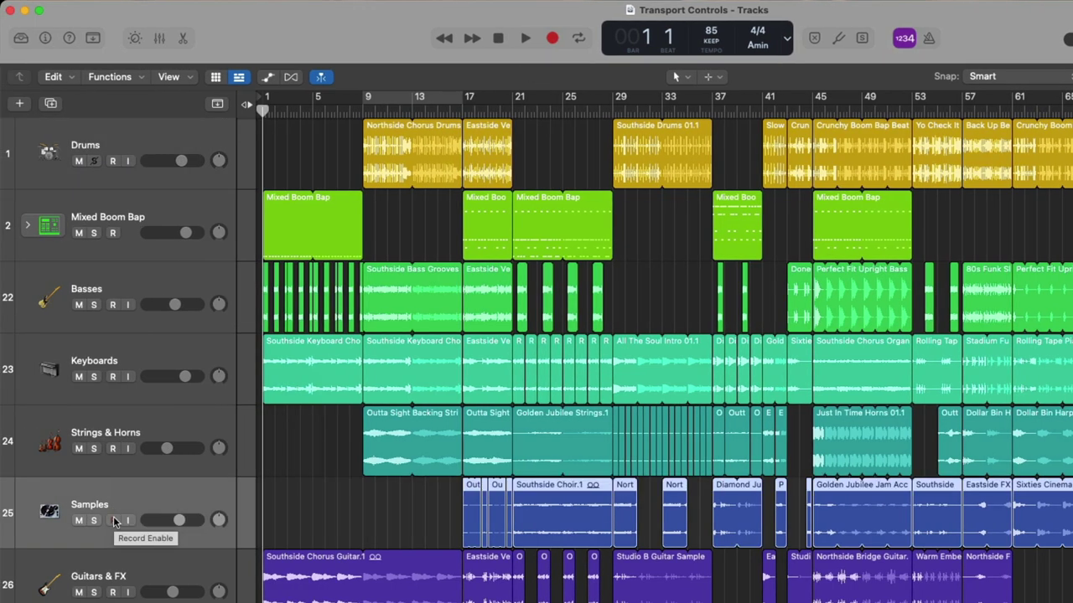
{"action": "left_click", "coordinate": [115, 520]}
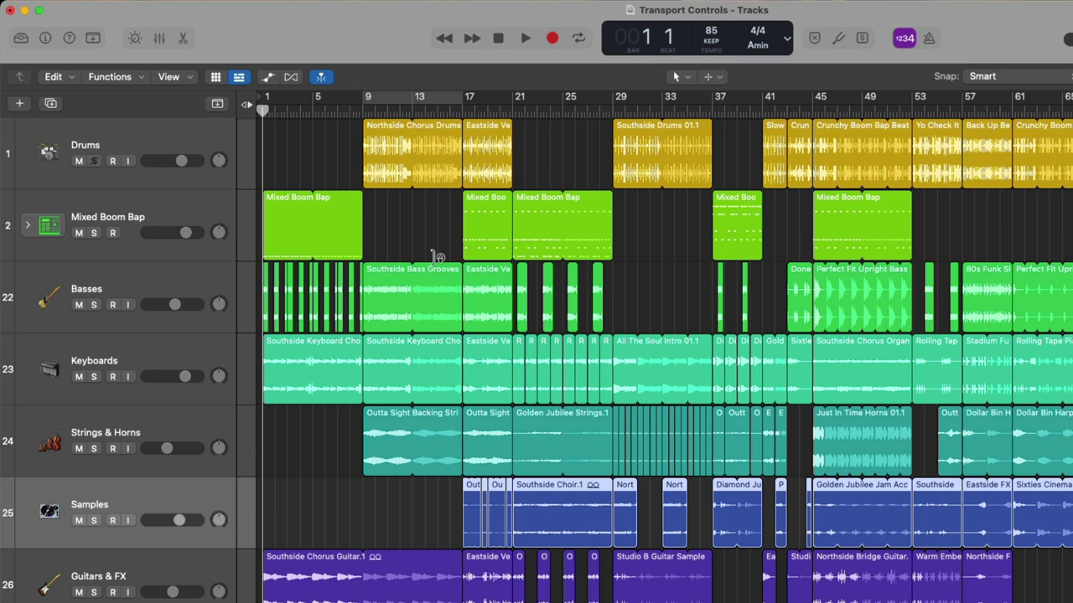
{"action": "left_click", "coordinate": [551, 39]}
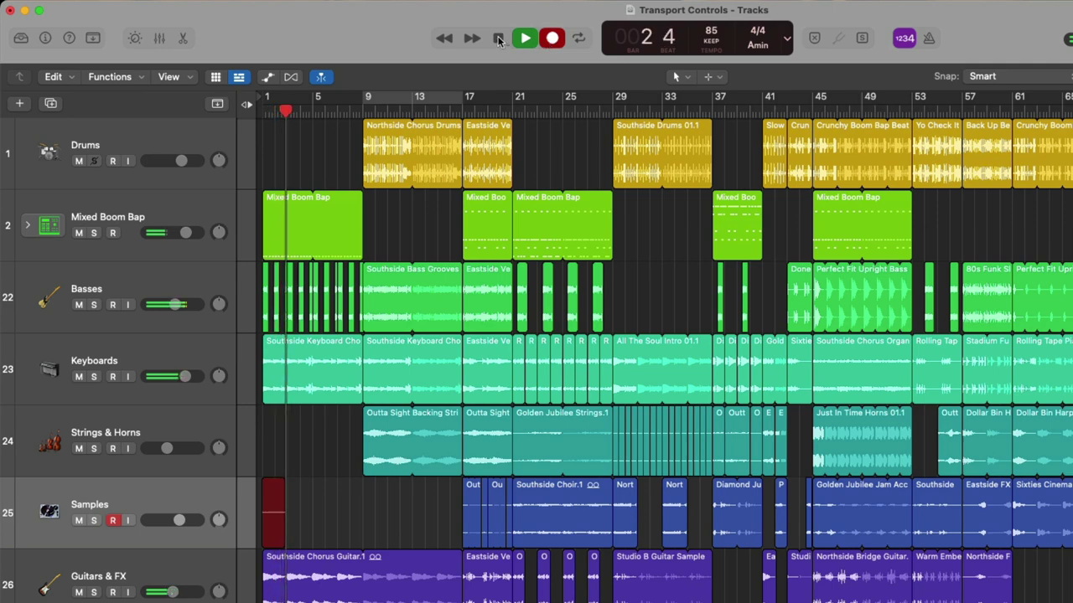
{"action": "left_click", "coordinate": [498, 37]}
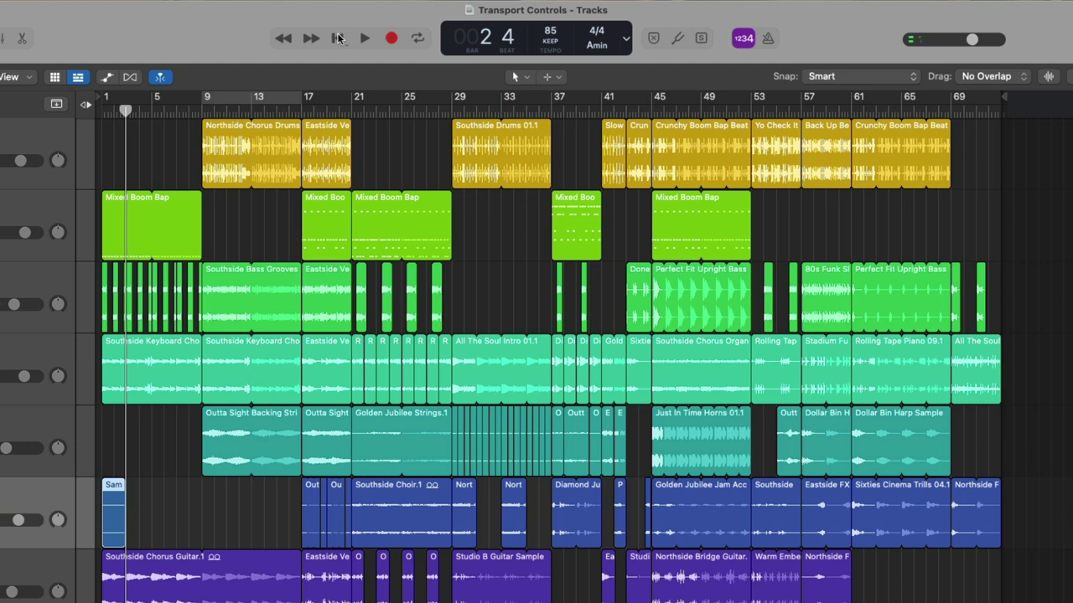
Turn cycle mode on and drag the cycle range's end to bar 13.
{"action": "left_click", "coordinate": [414, 37]}
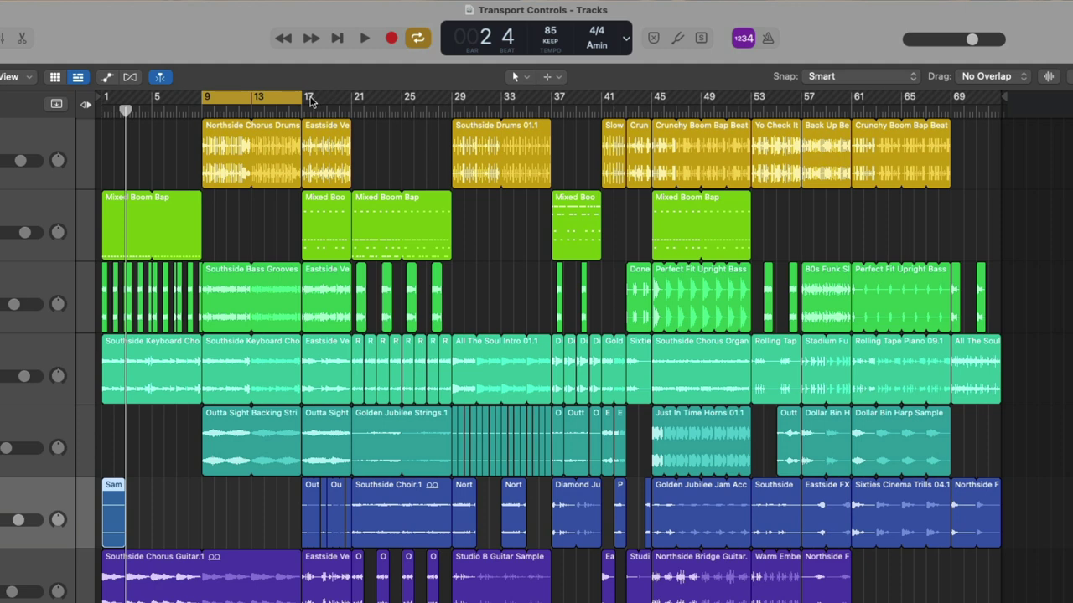
{"action": "left_click_drag", "start_coordinate": [303, 97], "coordinate": [347, 94]}
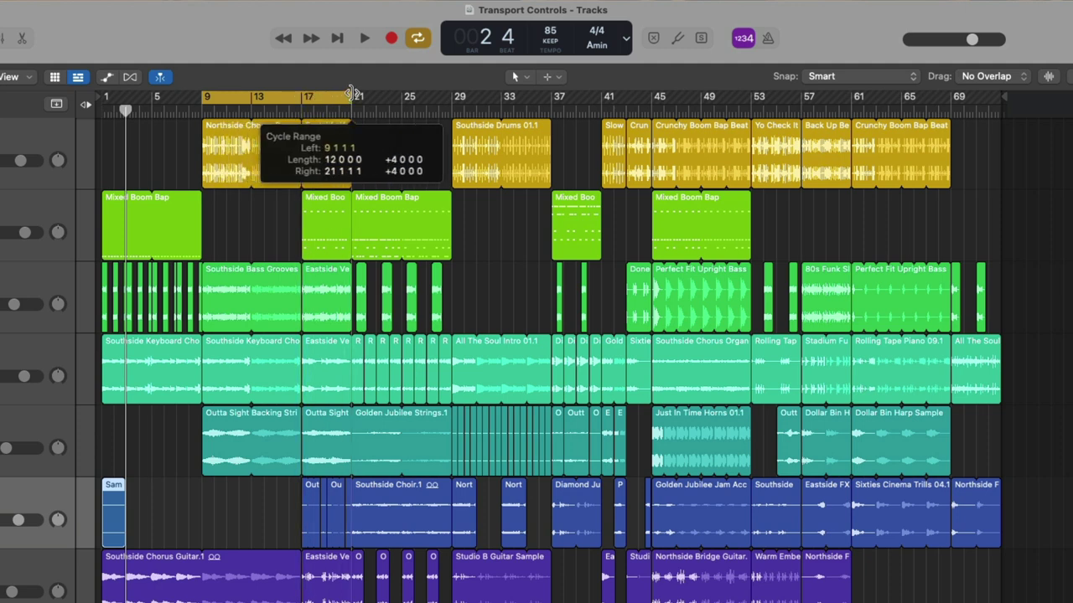
{"action": "left_click_drag", "start_coordinate": [351, 94], "coordinate": [257, 97]}
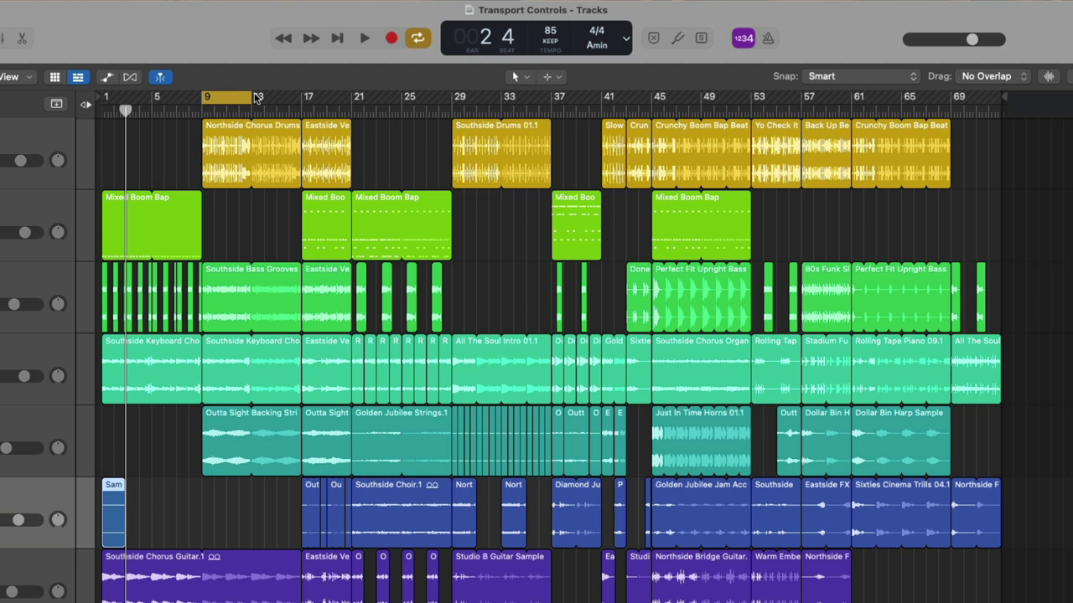
Play the cycle from bar 9, then stop playback.
{"action": "key", "text": "space"}
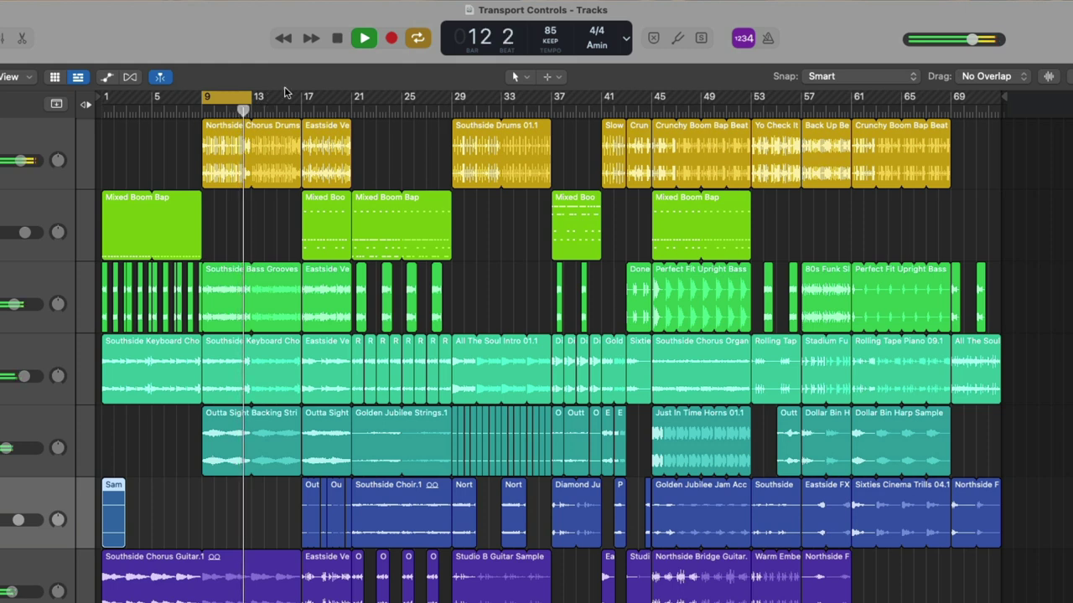
{"action": "left_click", "coordinate": [336, 39]}
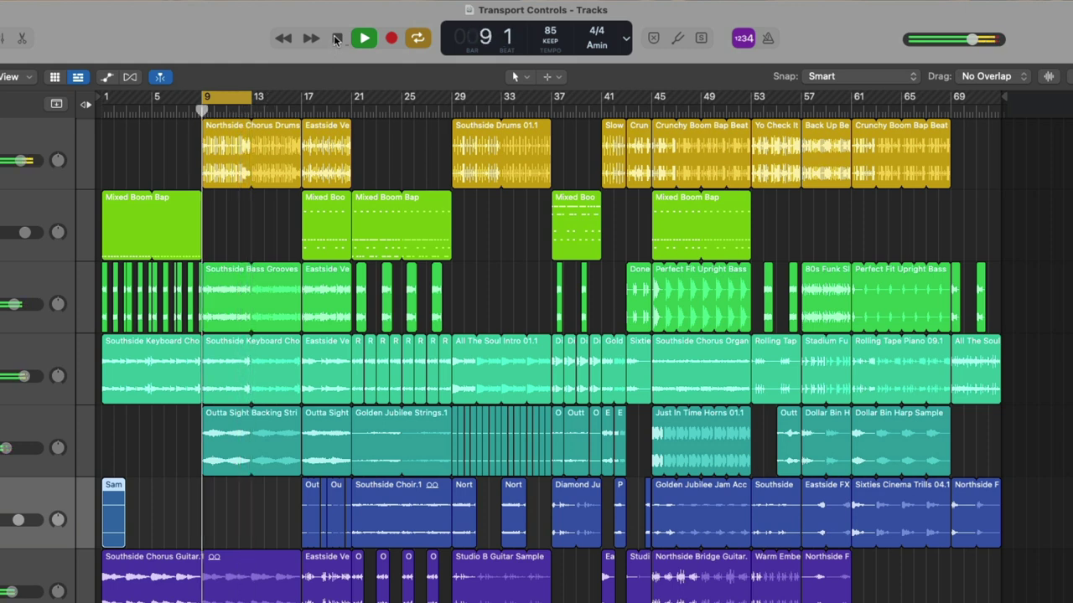
{"action": "left_click", "coordinate": [336, 38]}
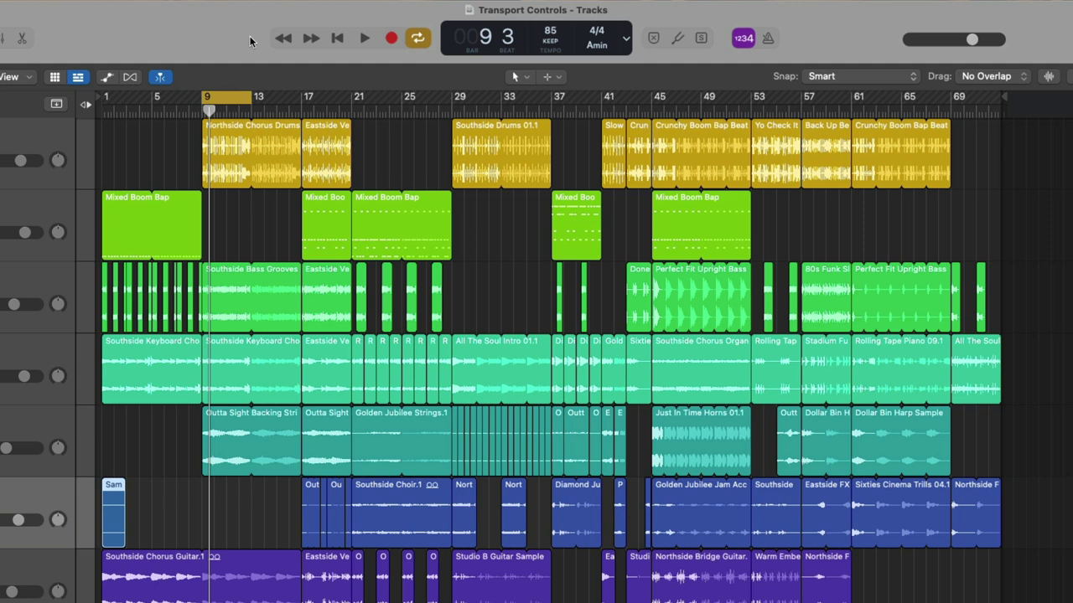
Swap Go to Beginning for a Go to Position button in the control bar, and turn cycle off with C.
{"action": "right_click", "coordinate": [249, 41]}
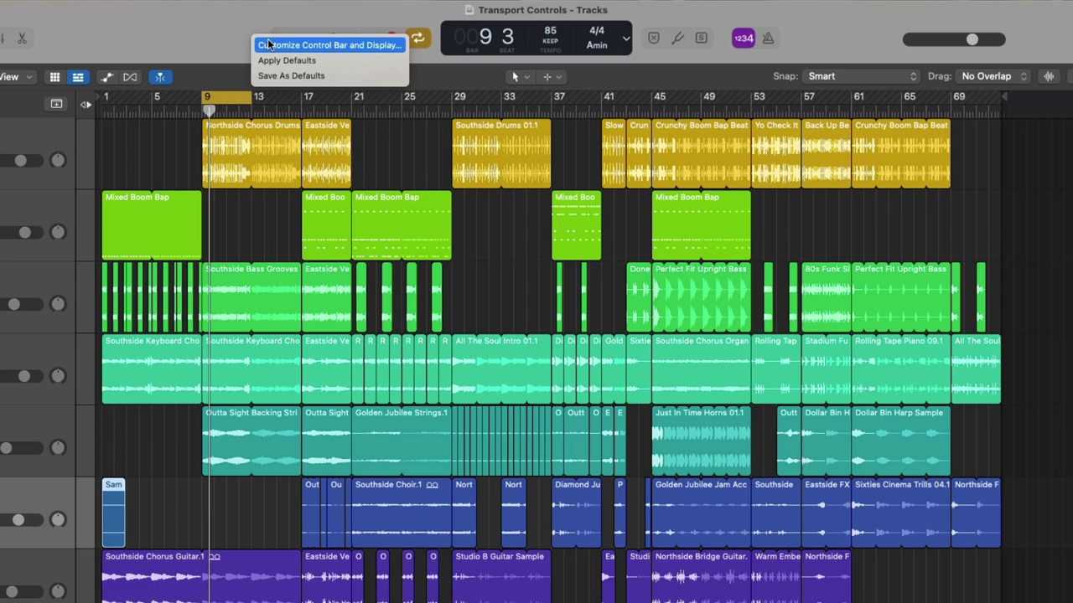
{"action": "left_click", "coordinate": [267, 44]}
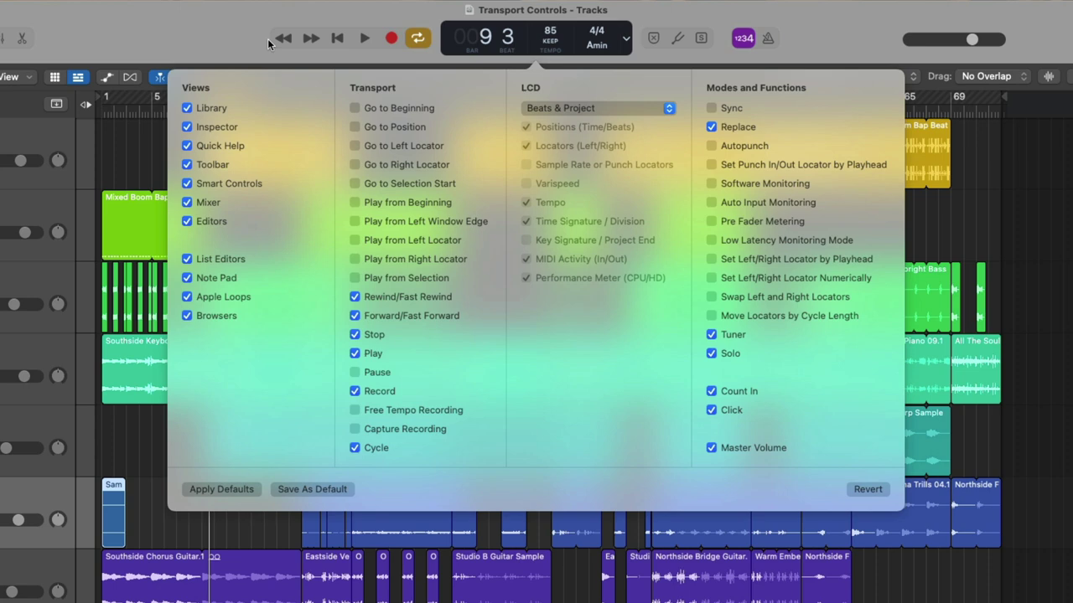
{"action": "left_click", "coordinate": [356, 109]}
{"action": "left_click", "coordinate": [355, 109]}
{"action": "left_click", "coordinate": [355, 109]}
{"action": "key", "text": "c"}
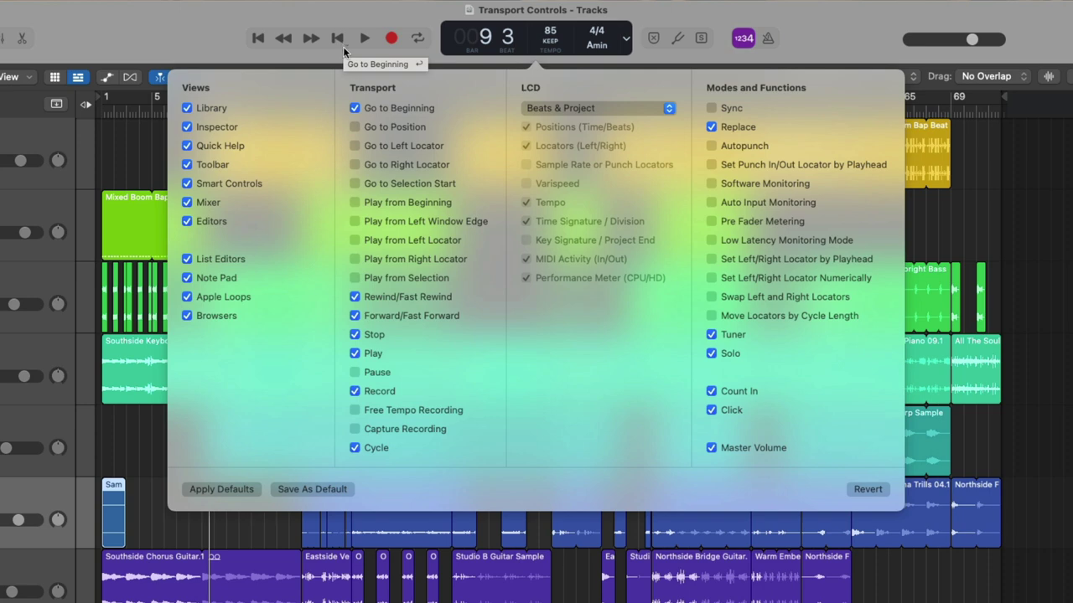
{"action": "left_click", "coordinate": [350, 107]}
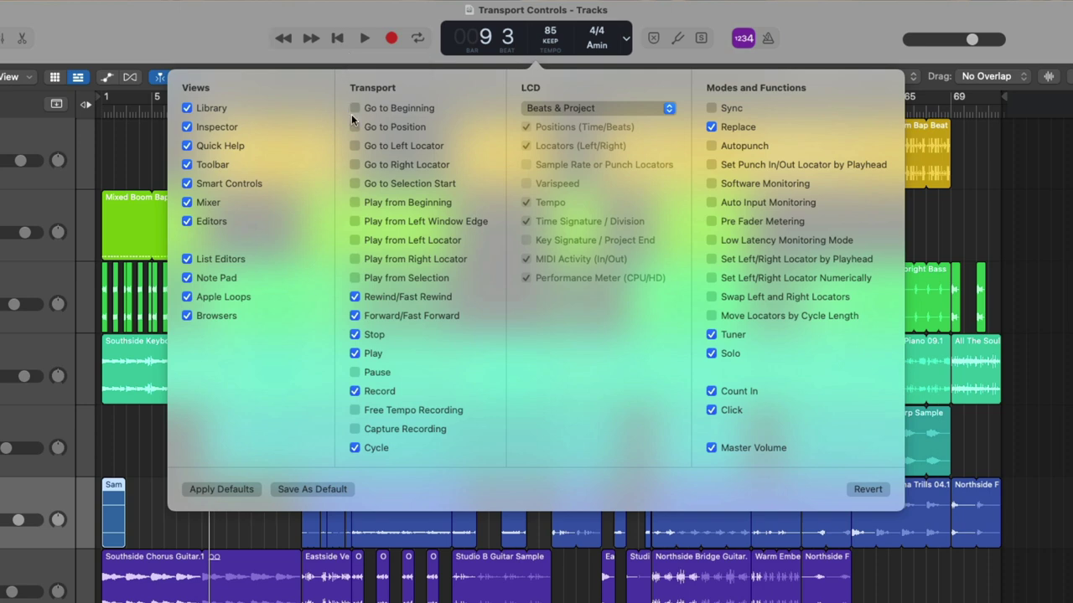
{"action": "left_click", "coordinate": [352, 127]}
{"action": "left_click", "coordinate": [264, 38]}
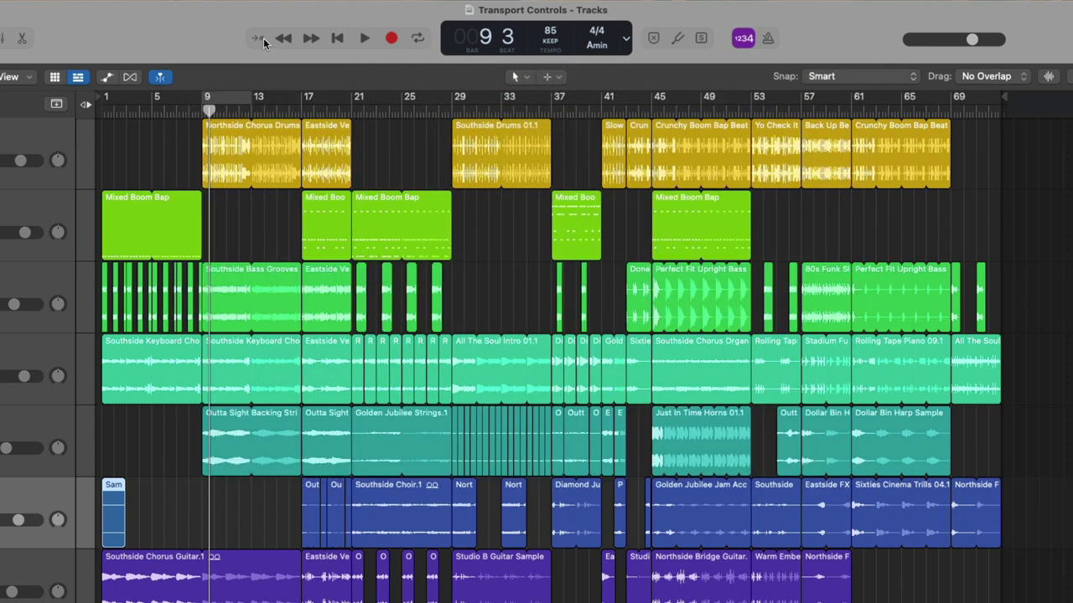
Enter 25 as the bar in Go to Position to jump the playhead to bar 25, beat 1.
{"action": "left_click", "coordinate": [263, 38]}
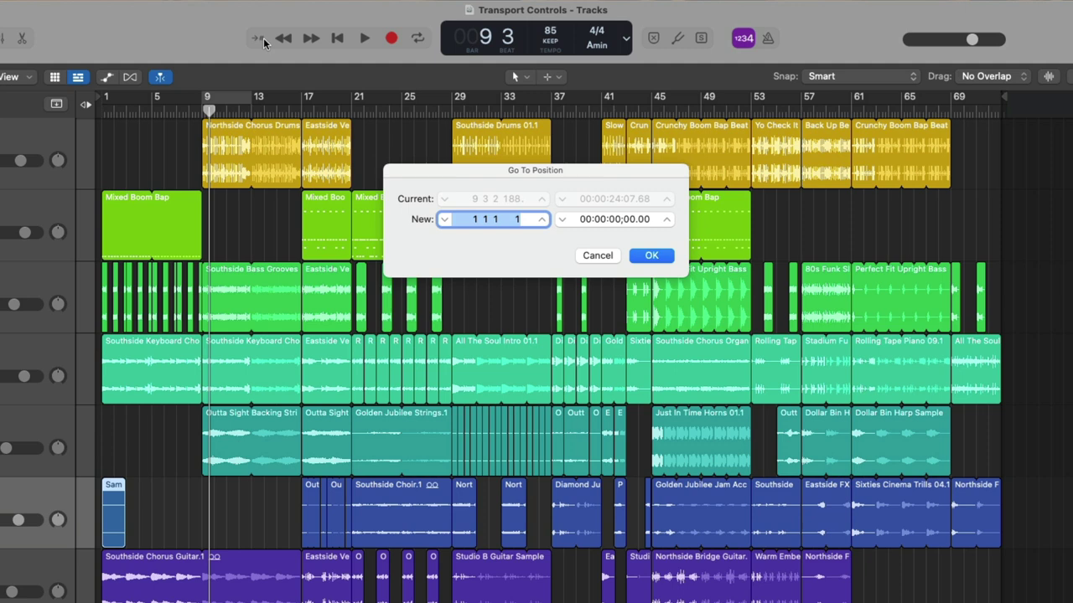
{"action": "key", "text": "Left"}
{"action": "key", "text": "Left"}
{"action": "key", "text": "Left"}
{"action": "key", "text": "Left"}
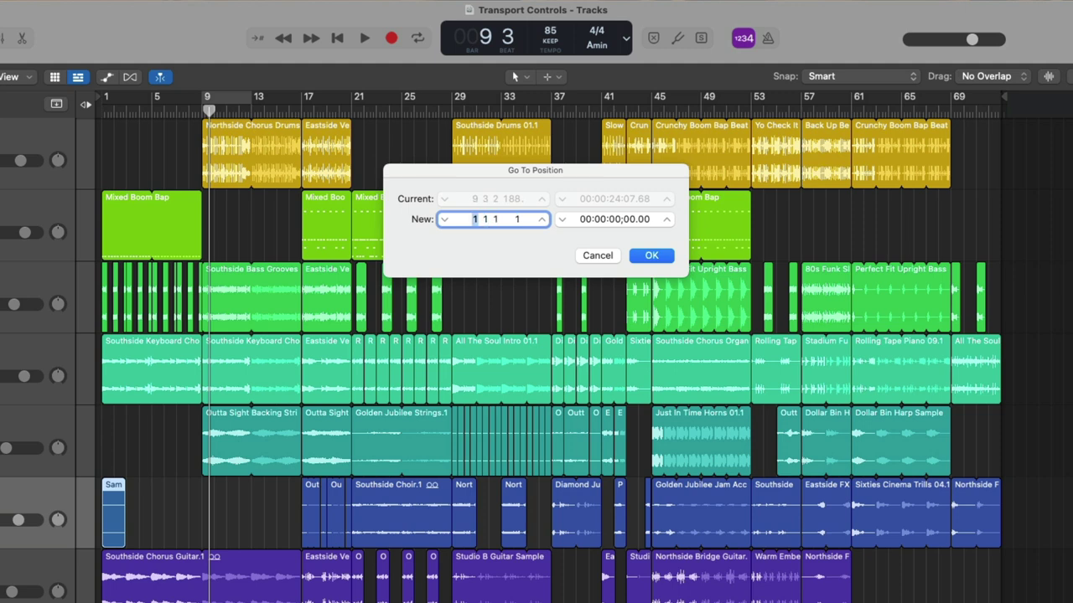
{"action": "type", "text": "25"}
{"action": "key", "text": "Return"}
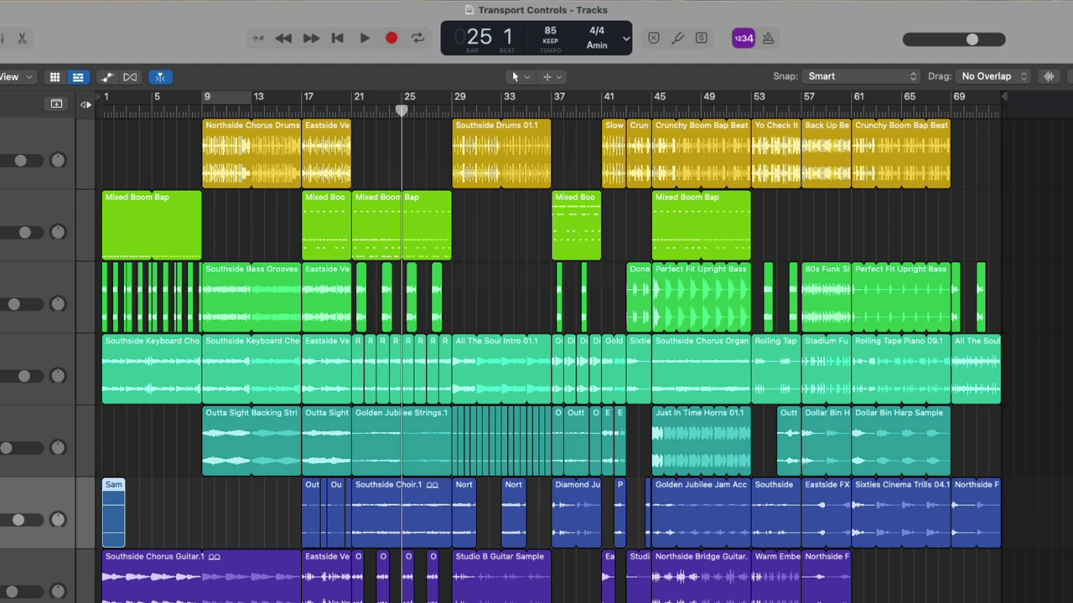
Replace Go to Position with Go to Left Locator and Go to Right Locator buttons in the control bar.
{"action": "right_click", "coordinate": [233, 42]}
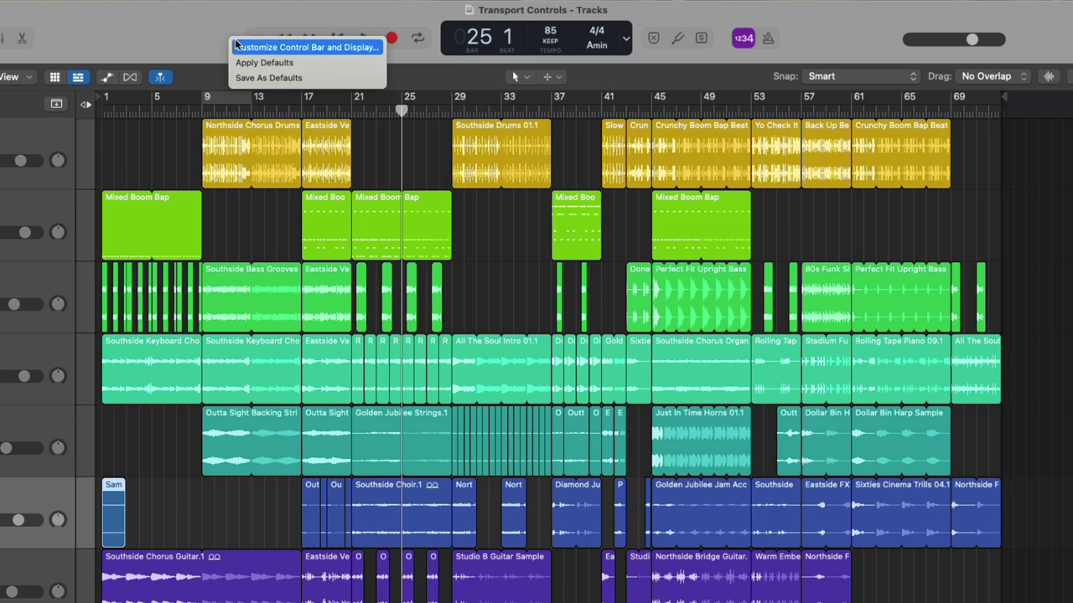
{"action": "left_click", "coordinate": [237, 46]}
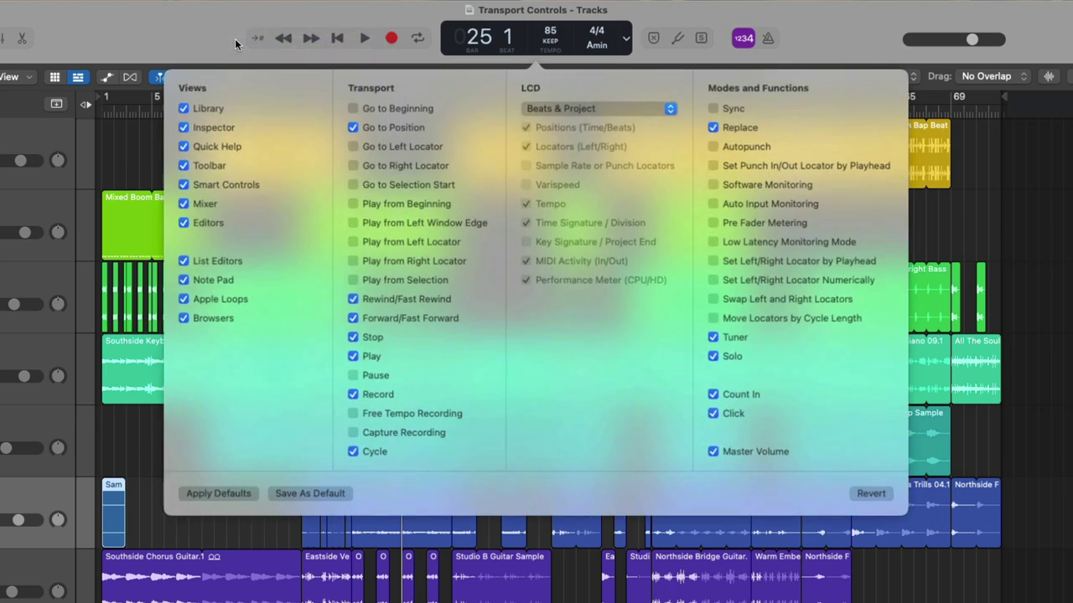
{"action": "left_click", "coordinate": [352, 127]}
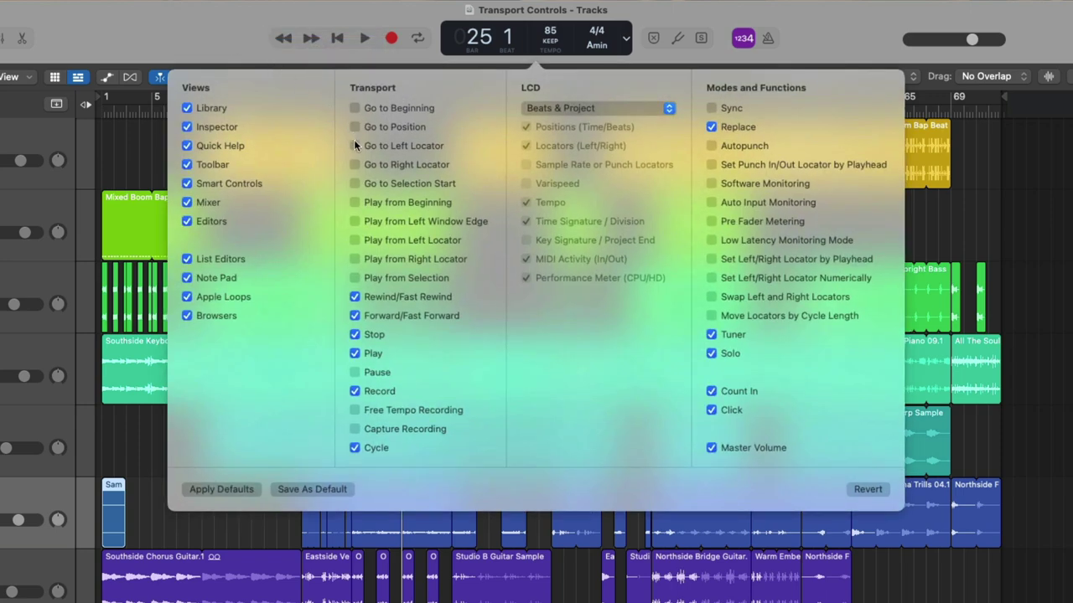
{"action": "left_click", "coordinate": [353, 146]}
{"action": "left_click", "coordinate": [352, 165]}
Jump the playhead to the left locator at bar 9, then the right locator at bar 13.
{"action": "left_click", "coordinate": [196, 34]}
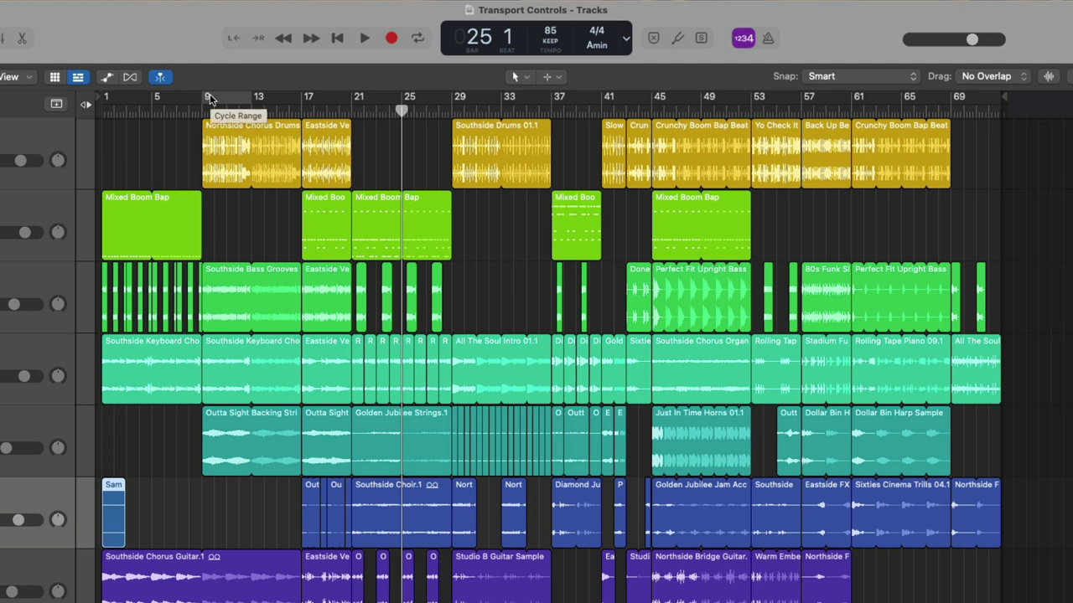
{"action": "left_click", "coordinate": [234, 38]}
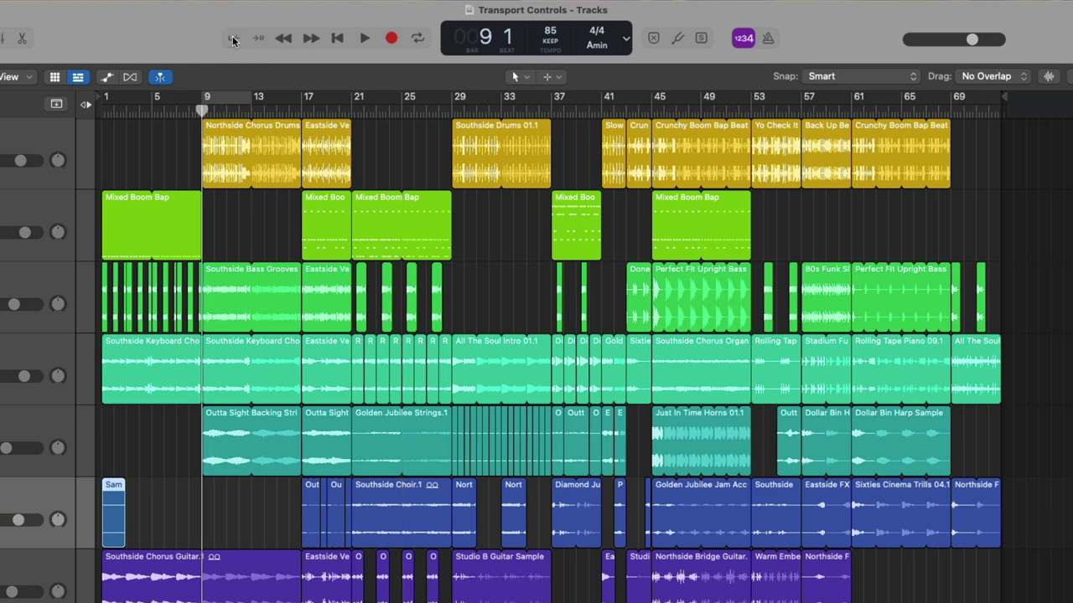
{"action": "left_click", "coordinate": [256, 39]}
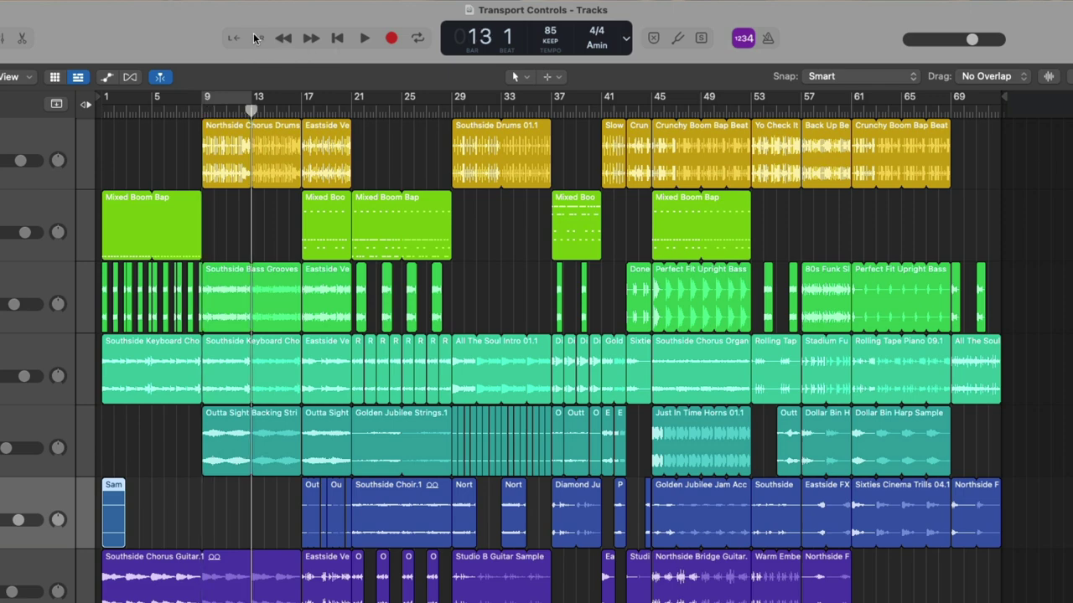
Replace the locator jump buttons with a Go to Selection Start button in the control bar.
{"action": "right_click", "coordinate": [197, 40]}
{"action": "left_click", "coordinate": [216, 44]}
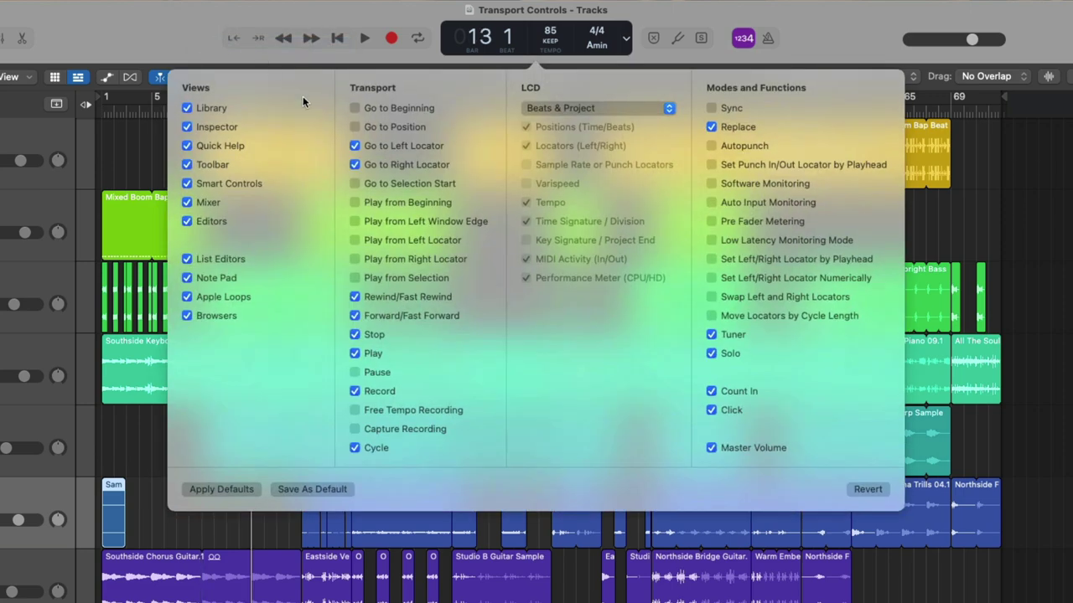
{"action": "left_click", "coordinate": [354, 165]}
{"action": "left_click", "coordinate": [355, 146]}
{"action": "left_click", "coordinate": [354, 183]}
{"action": "left_click", "coordinate": [236, 71]}
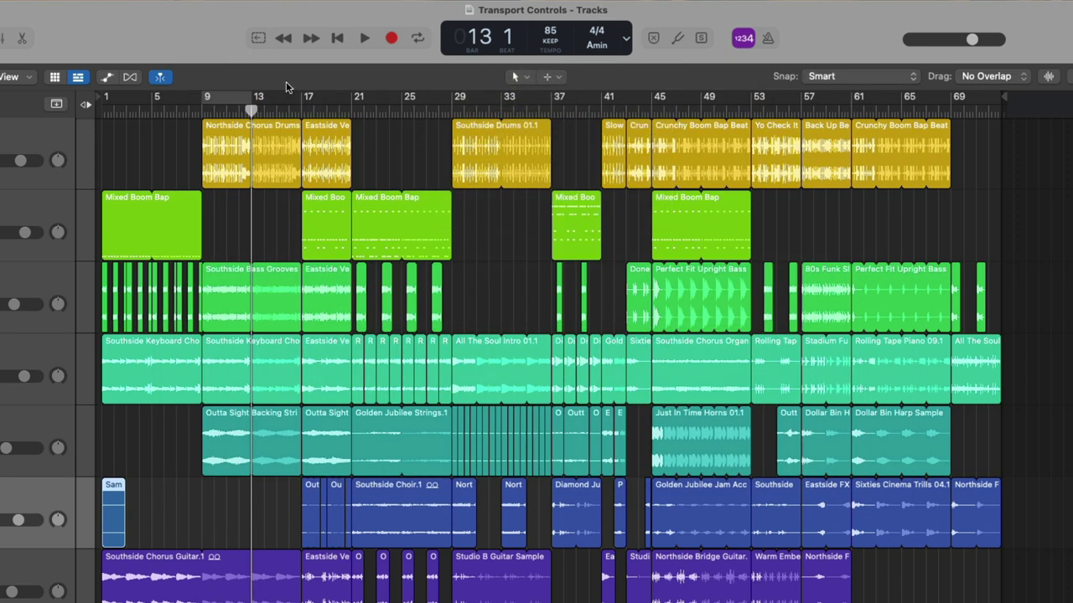
Jump to the Mixed Boom Bap region's start, then to a bars 31–35 marquee start on the bass track.
{"action": "left_click", "coordinate": [368, 201]}
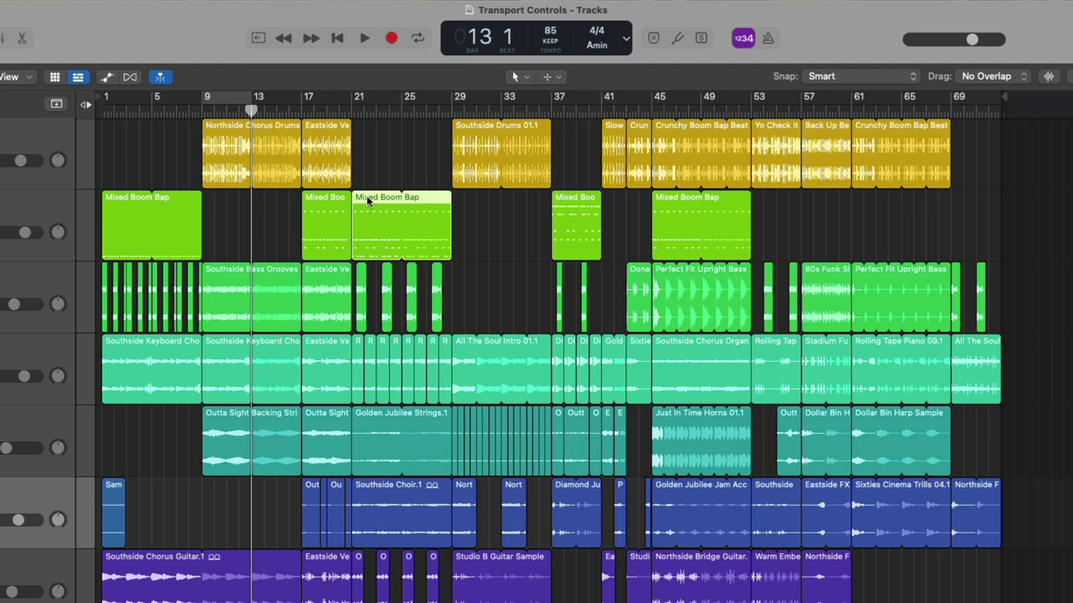
{"action": "left_click", "coordinate": [259, 40]}
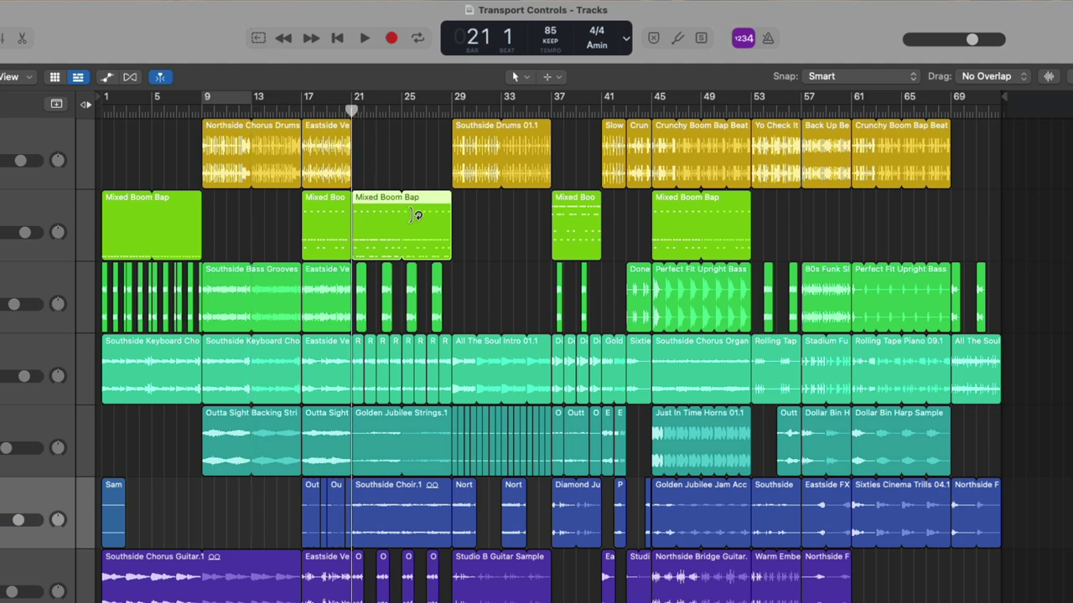
{"action": "left_click_drag", "start_coordinate": [476, 308], "coordinate": [529, 307]}
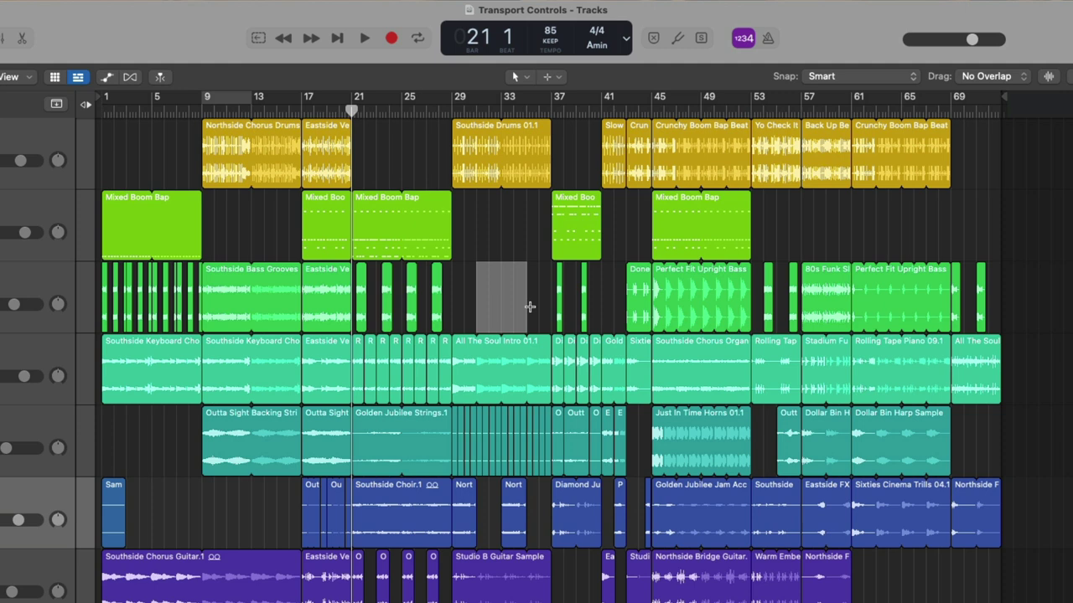
{"action": "left_click", "coordinate": [260, 39]}
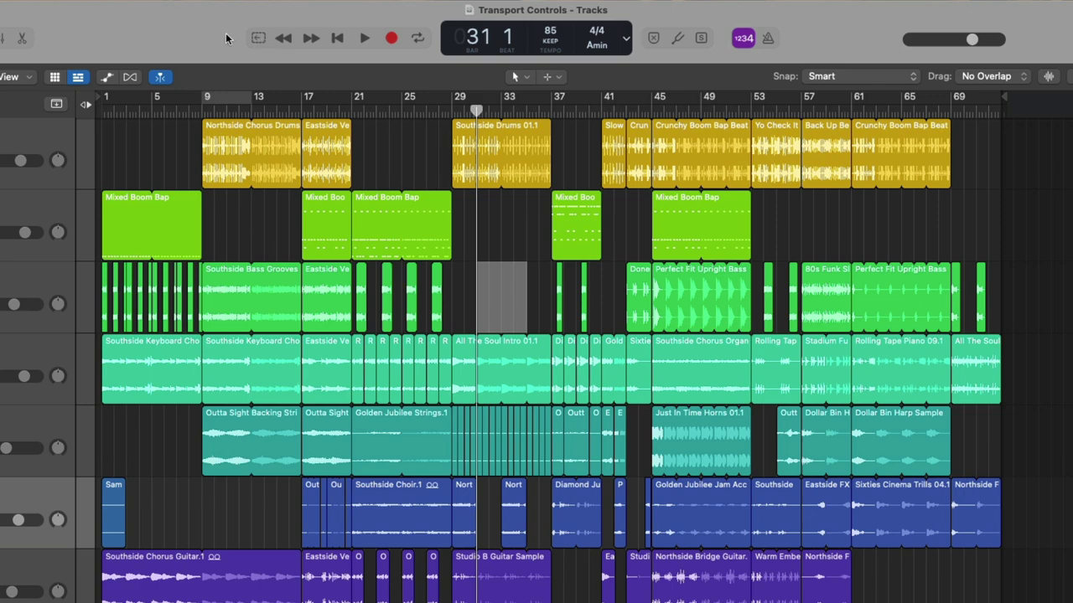
Add a Play from Beginning button to the control bar and test it, then stop.
{"action": "right_click", "coordinate": [226, 34]}
{"action": "left_click", "coordinate": [232, 38]}
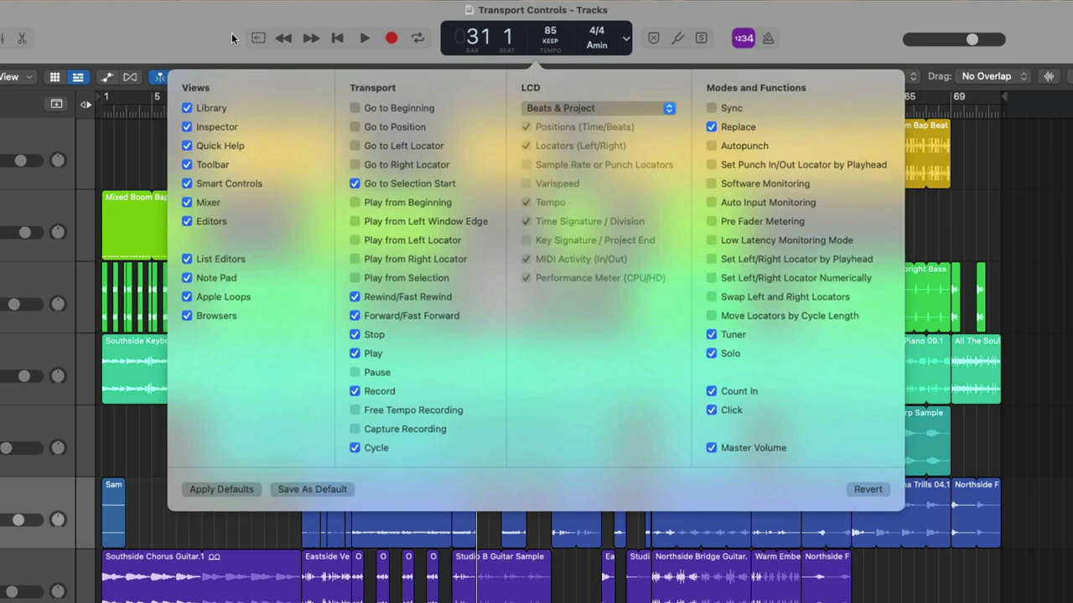
{"action": "left_click", "coordinate": [355, 203]}
{"action": "left_click", "coordinate": [244, 45]}
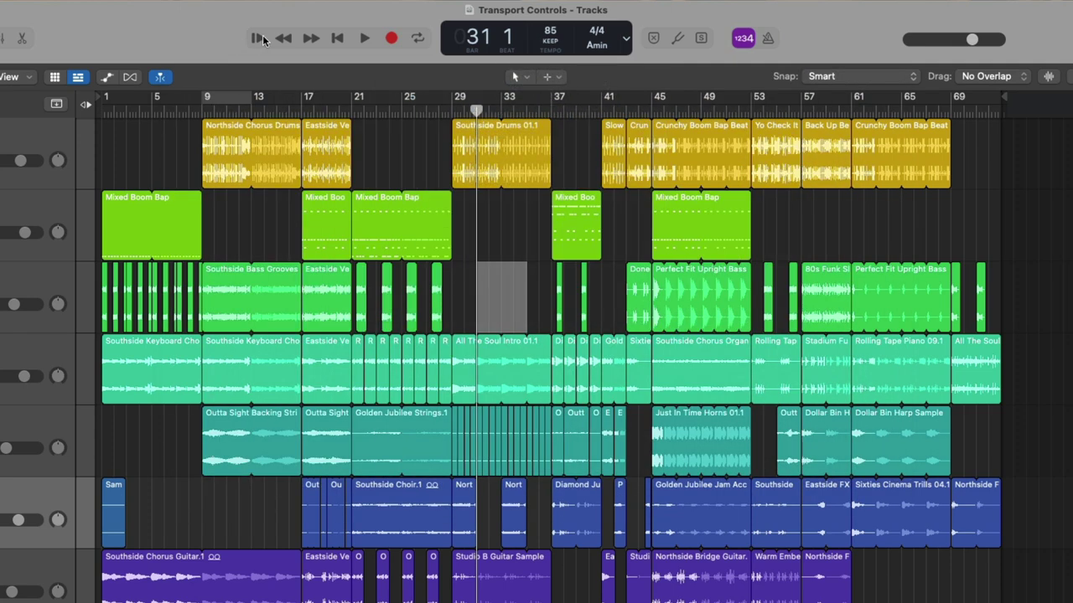
{"action": "left_click", "coordinate": [259, 38]}
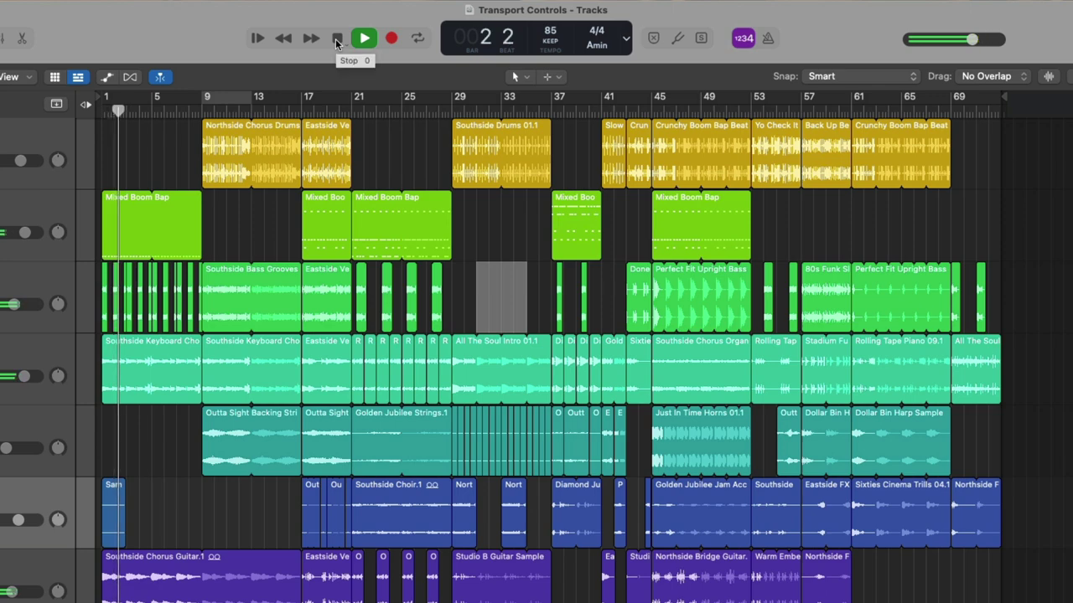
{"action": "left_click", "coordinate": [336, 42]}
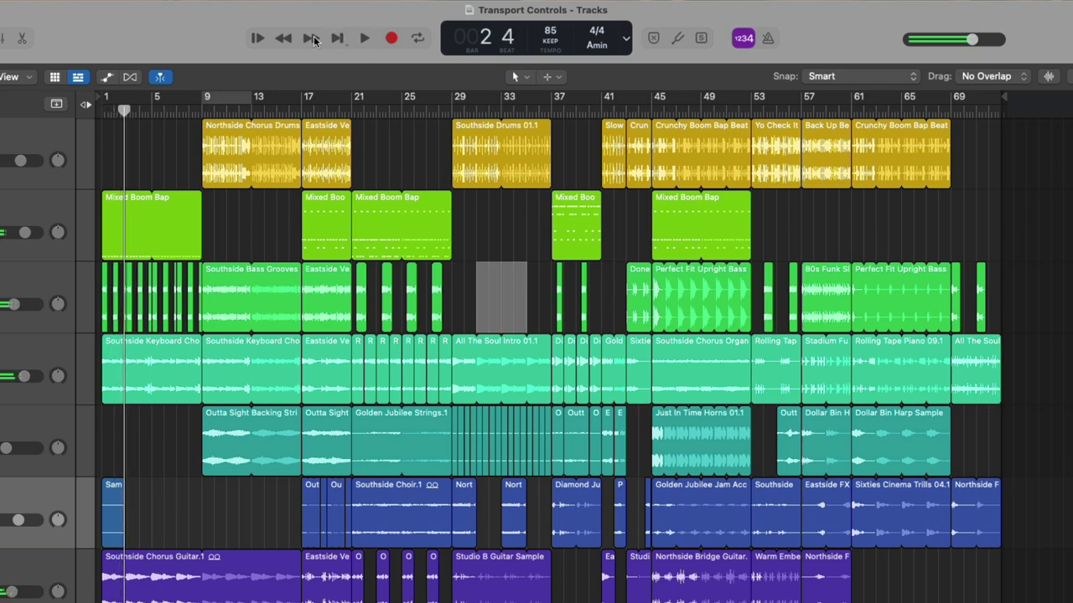
Replace Play from Beginning with Play from Left Window Edge in the control bar.
{"action": "right_click", "coordinate": [228, 40]}
{"action": "left_click", "coordinate": [248, 42]}
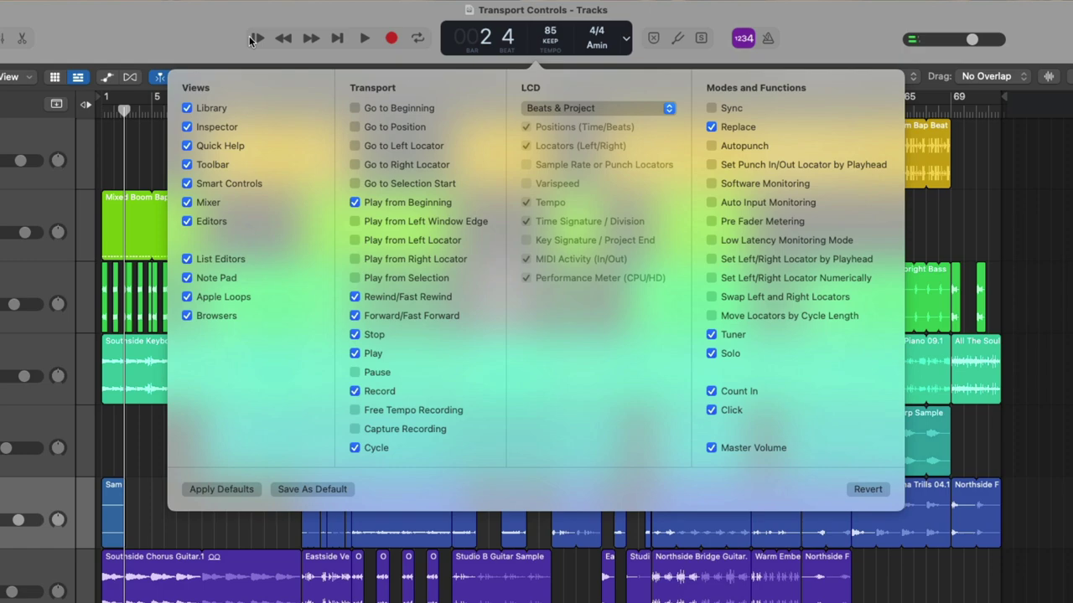
{"action": "left_click", "coordinate": [354, 221]}
{"action": "left_click", "coordinate": [356, 202]}
{"action": "left_click", "coordinate": [198, 30]}
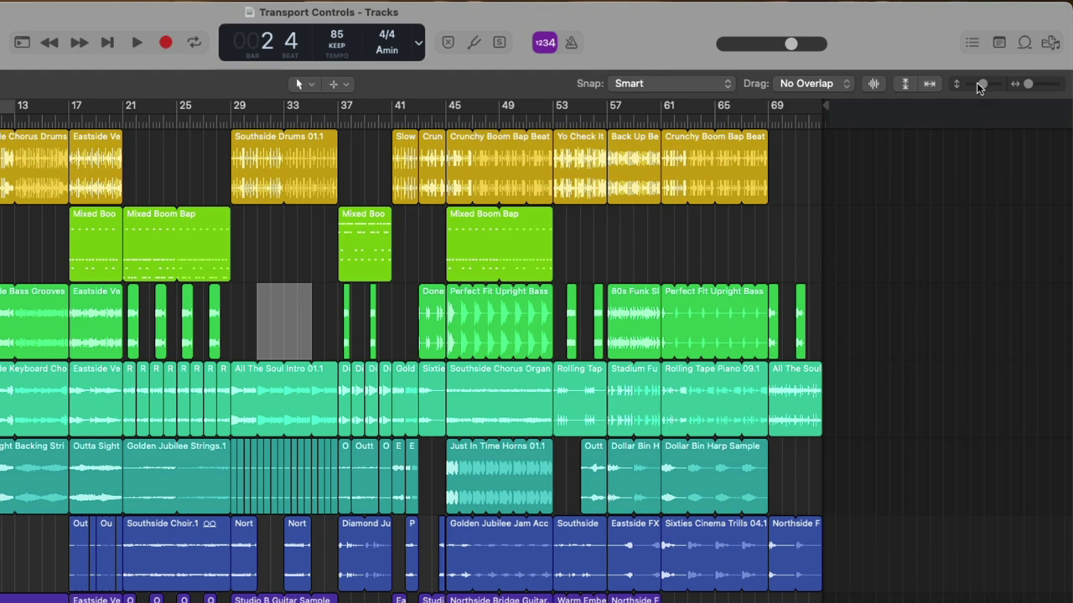
Play from the left window edge at bar 30, beat 3, stopping just past bar 31.
{"action": "mouse_move", "coordinate": [1067, 80]}
{"action": "left_mouse_down"}
{"action": "mouse_move", "coordinate": [1037, 86]}
{"action": "mouse_move", "coordinate": [1053, 87]}
{"action": "left_mouse_up"}
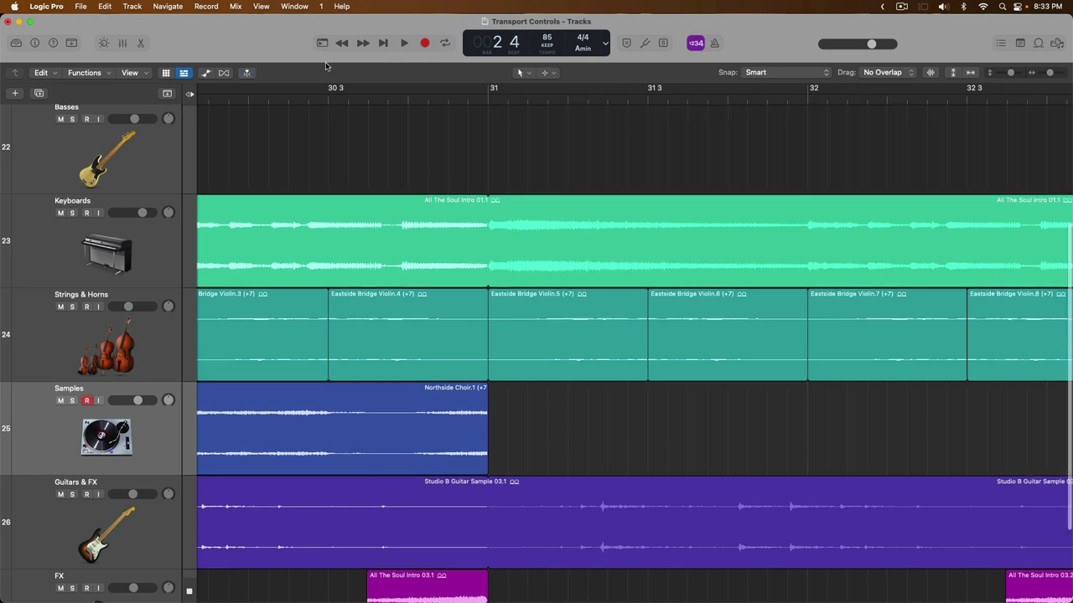
{"action": "left_click", "coordinate": [322, 44]}
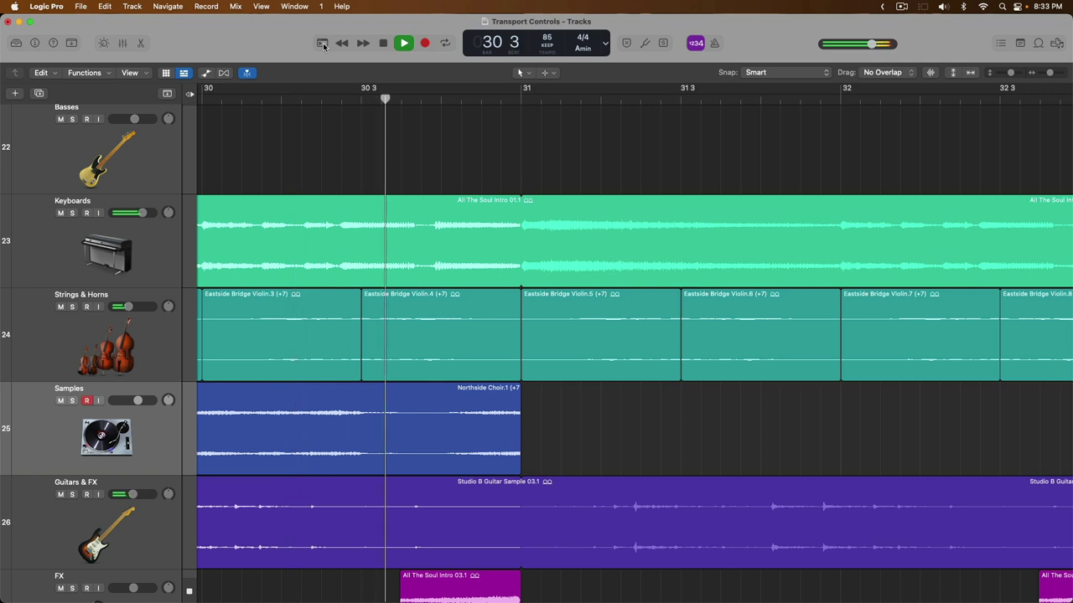
{"action": "left_click", "coordinate": [383, 44]}
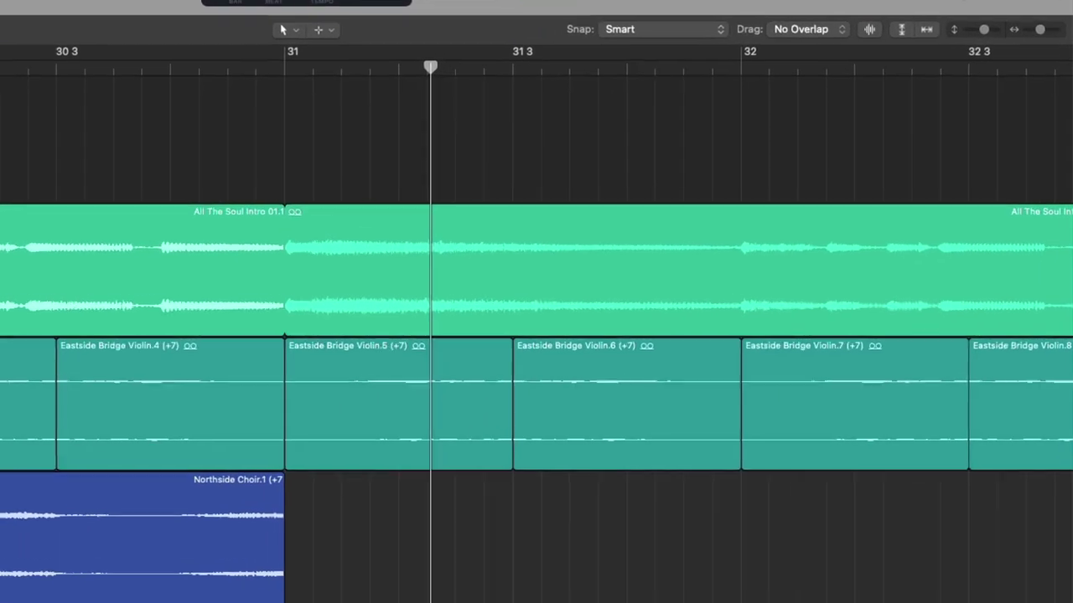
{"action": "left_click_drag", "start_coordinate": [983, 31], "coordinate": [970, 25]}
{"action": "left_click_drag", "start_coordinate": [1038, 24], "coordinate": [1014, 24]}
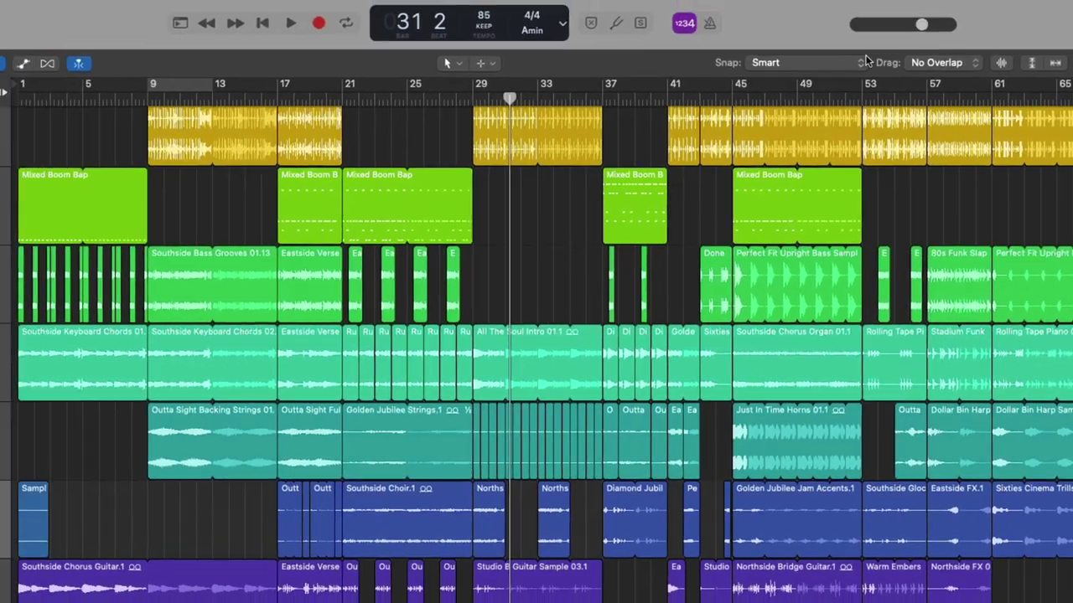
Replace Play from Left Window Edge with Play from Left Locator and Play from Right Locator buttons.
{"action": "right_click", "coordinate": [884, 46]}
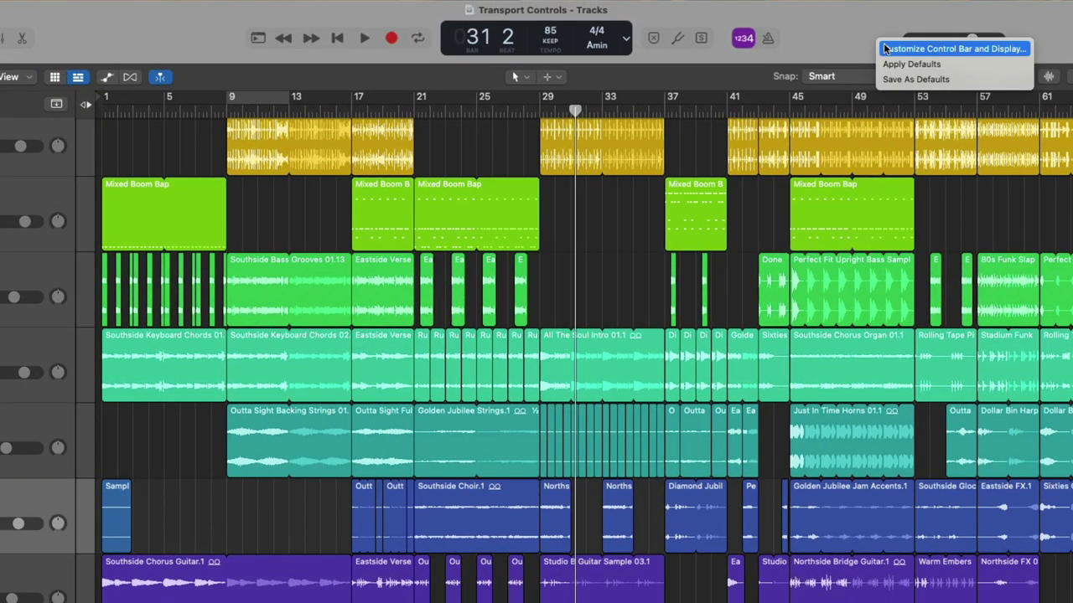
{"action": "left_click", "coordinate": [886, 49]}
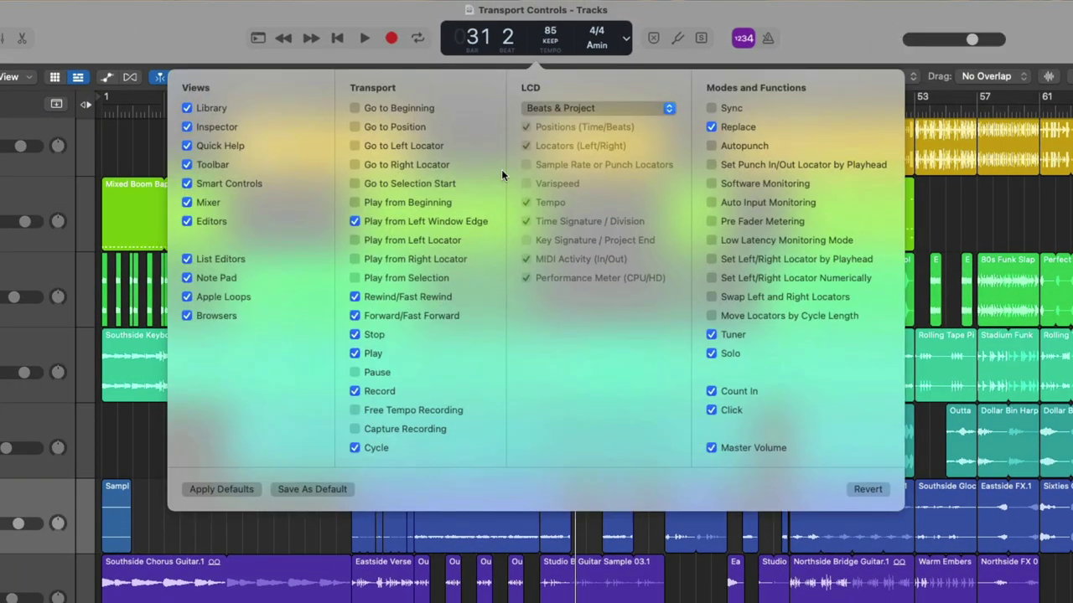
{"action": "left_click", "coordinate": [372, 223]}
{"action": "left_click", "coordinate": [373, 242]}
{"action": "left_click", "coordinate": [374, 260]}
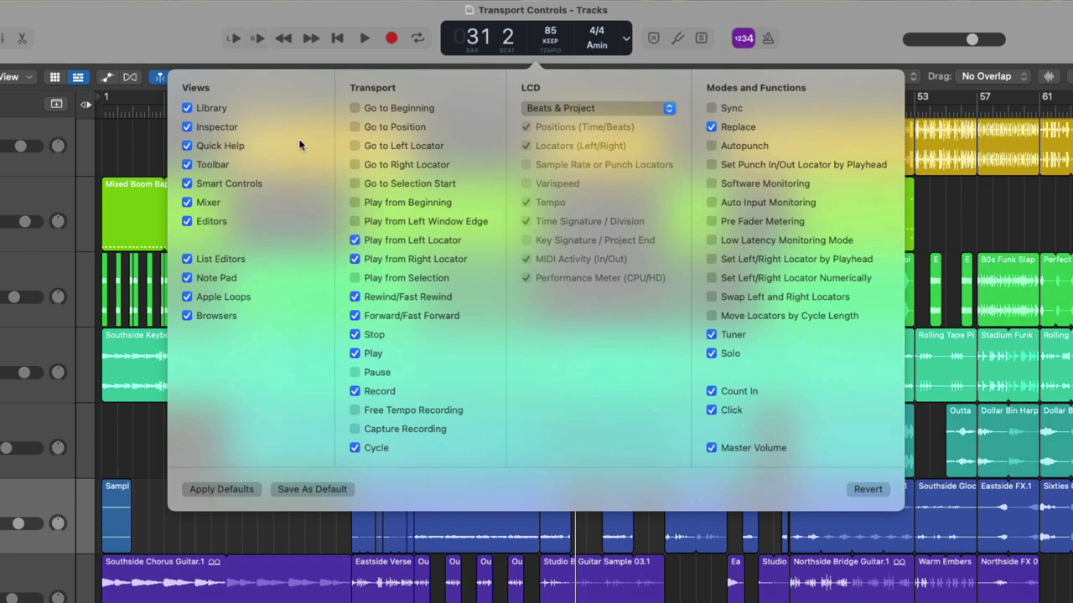
{"action": "left_click", "coordinate": [201, 30]}
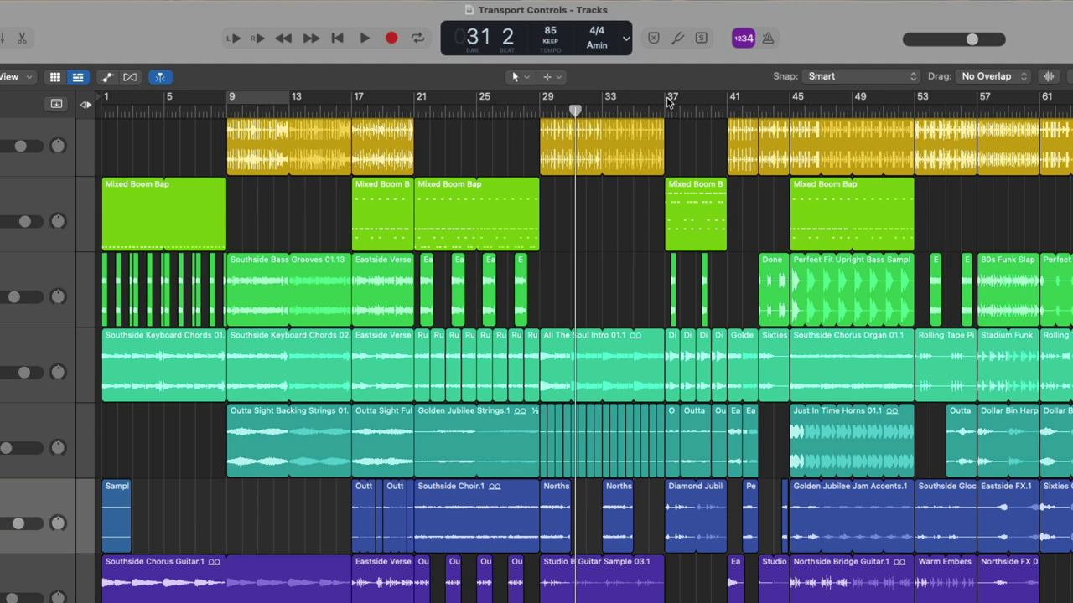
Drag the locator range to bars 27–39 in the ruler and turn cycle mode off.
{"action": "left_click_drag", "start_coordinate": [668, 100], "coordinate": [790, 100]}
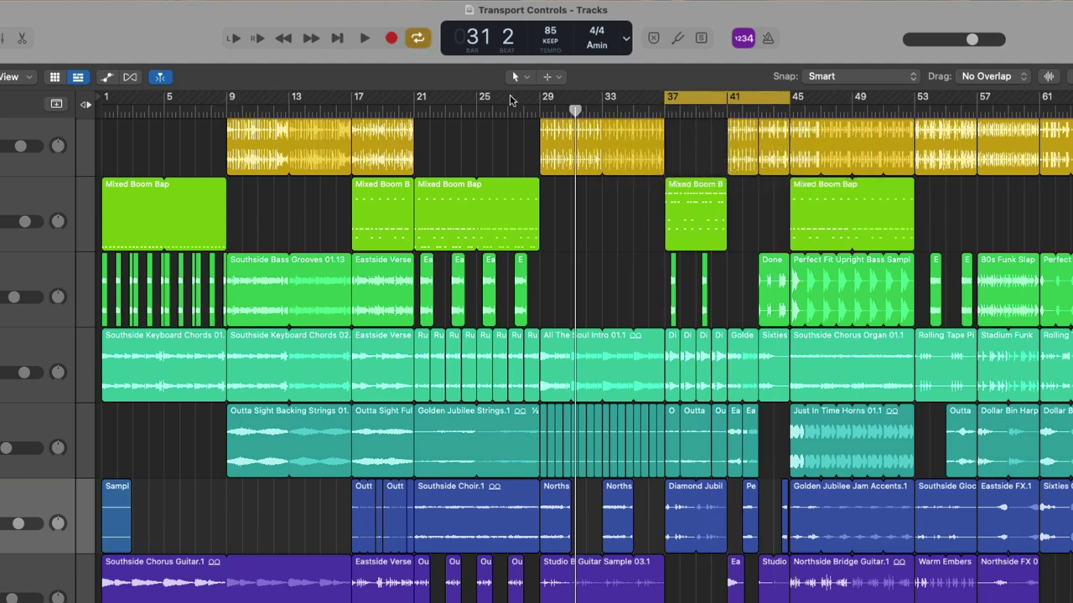
{"action": "left_click_drag", "start_coordinate": [513, 100], "coordinate": [697, 102]}
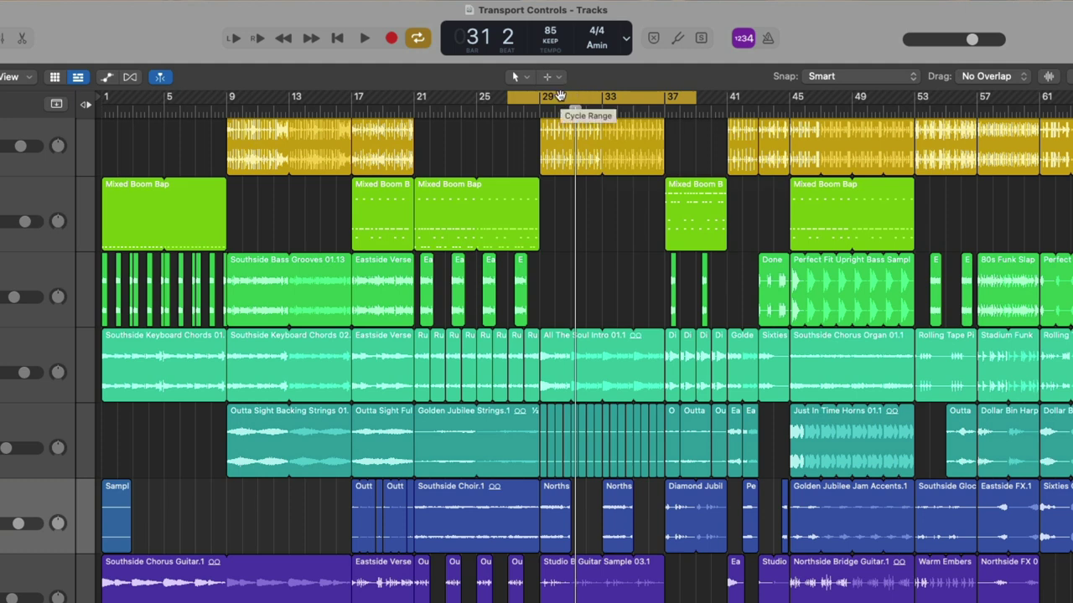
{"action": "left_click", "coordinate": [559, 97]}
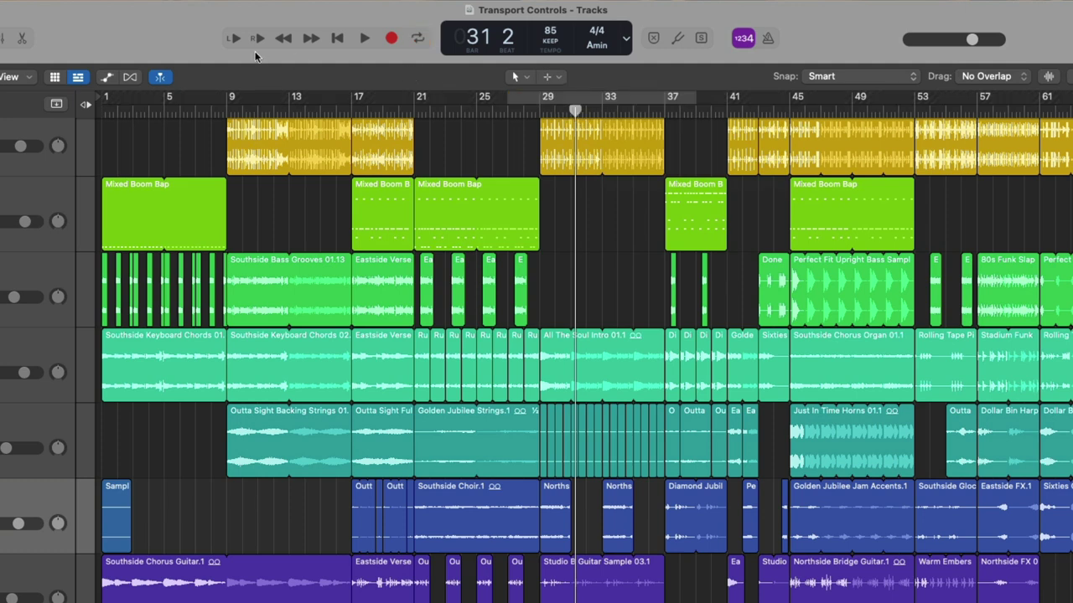
Test playback from the left locator at bar 27 and the right locator at bar 39.
{"action": "left_click", "coordinate": [235, 38]}
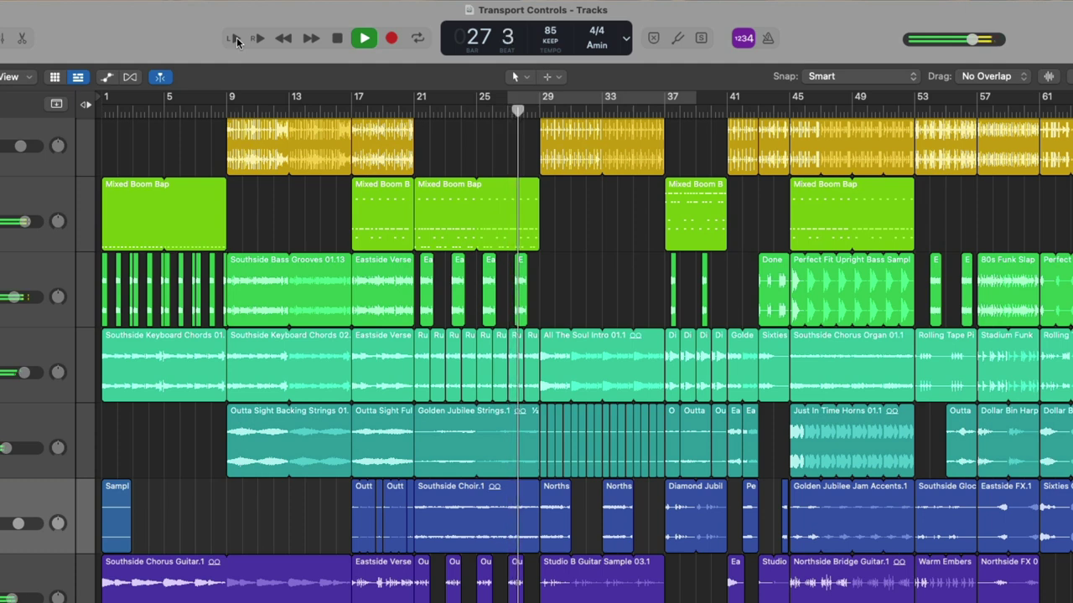
{"action": "left_click", "coordinate": [337, 38]}
{"action": "left_click", "coordinate": [264, 38]}
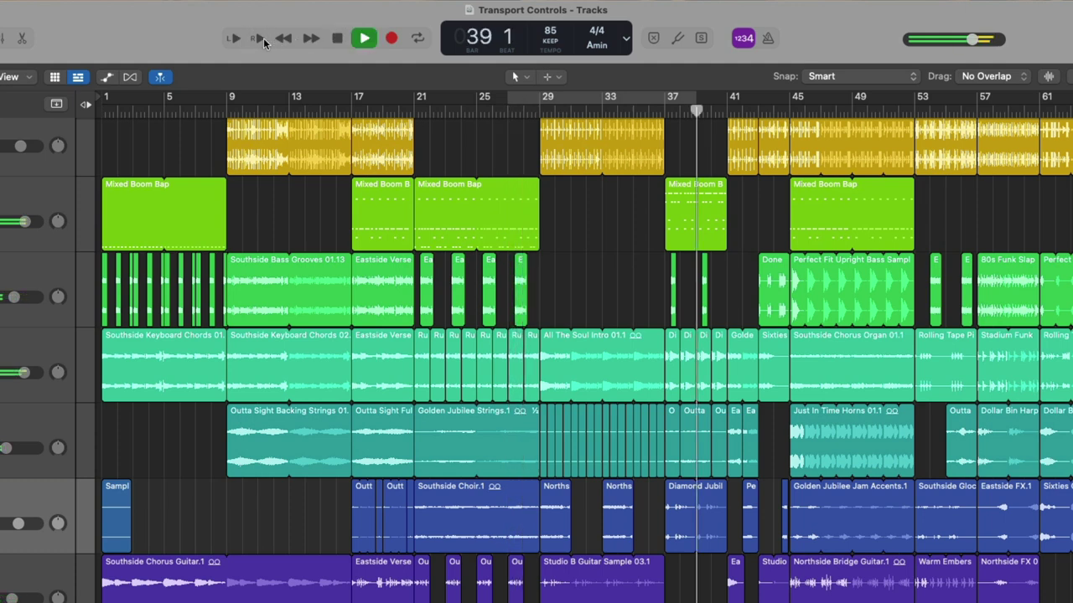
{"action": "left_click", "coordinate": [336, 38]}
Replace the Play from Left/Right Locator buttons with a Play from Selection button.
{"action": "right_click", "coordinate": [193, 39]}
{"action": "left_click", "coordinate": [198, 42]}
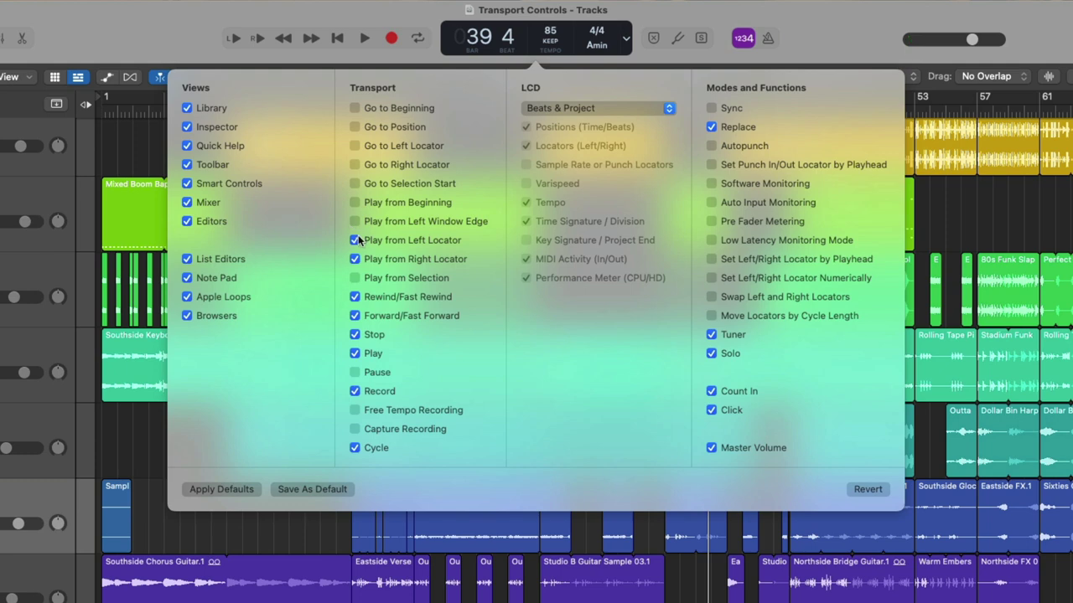
{"action": "left_click", "coordinate": [355, 241]}
{"action": "left_click", "coordinate": [355, 259]}
{"action": "left_click", "coordinate": [355, 278]}
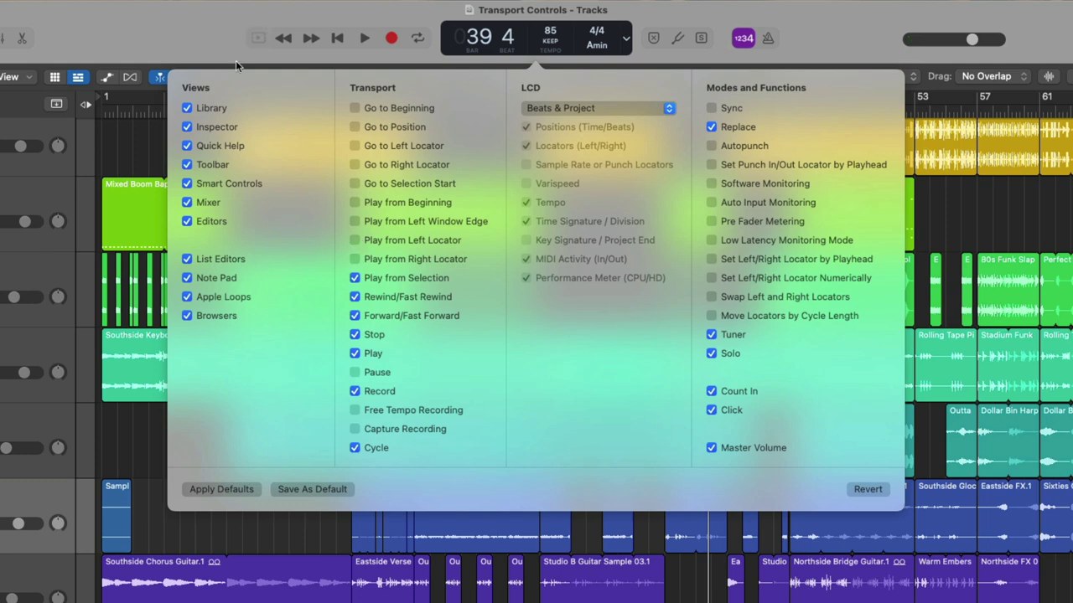
{"action": "left_click", "coordinate": [236, 65]}
Play from the Southside Bass Grooves 01.13 region, then from a bass-track marquee at bar 31, stopping at bar 32.
{"action": "left_click", "coordinate": [266, 273]}
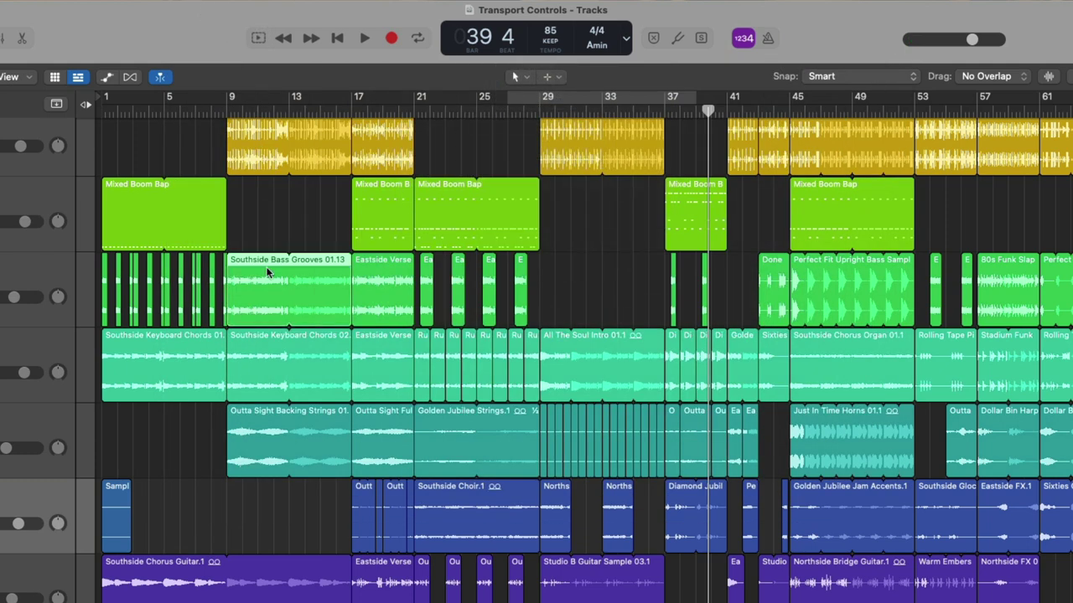
{"action": "left_click", "coordinate": [259, 39]}
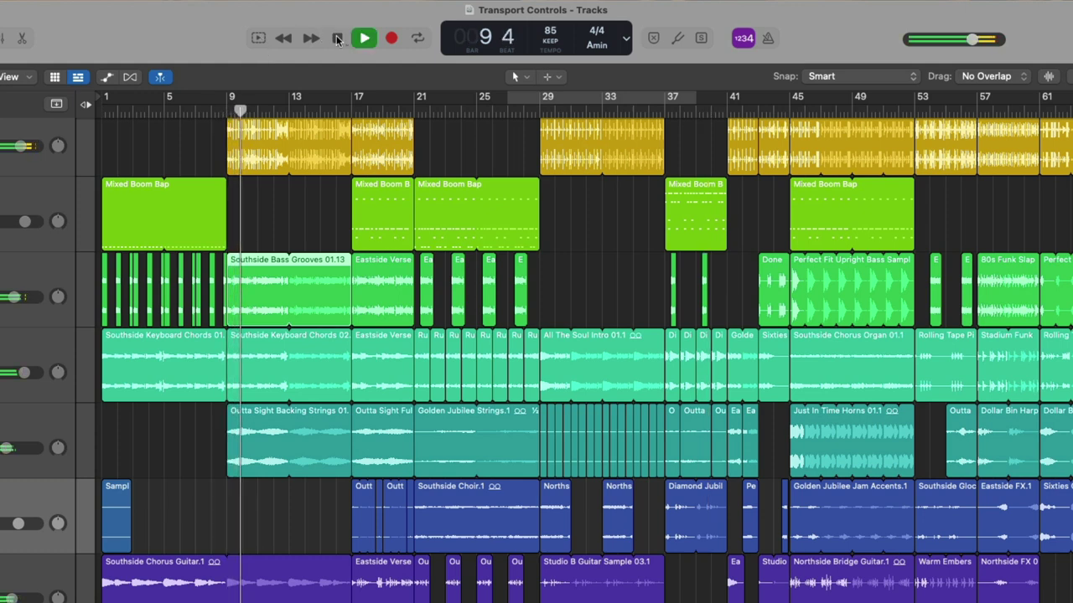
{"action": "left_click_drag", "start_coordinate": [566, 312], "coordinate": [630, 318]}
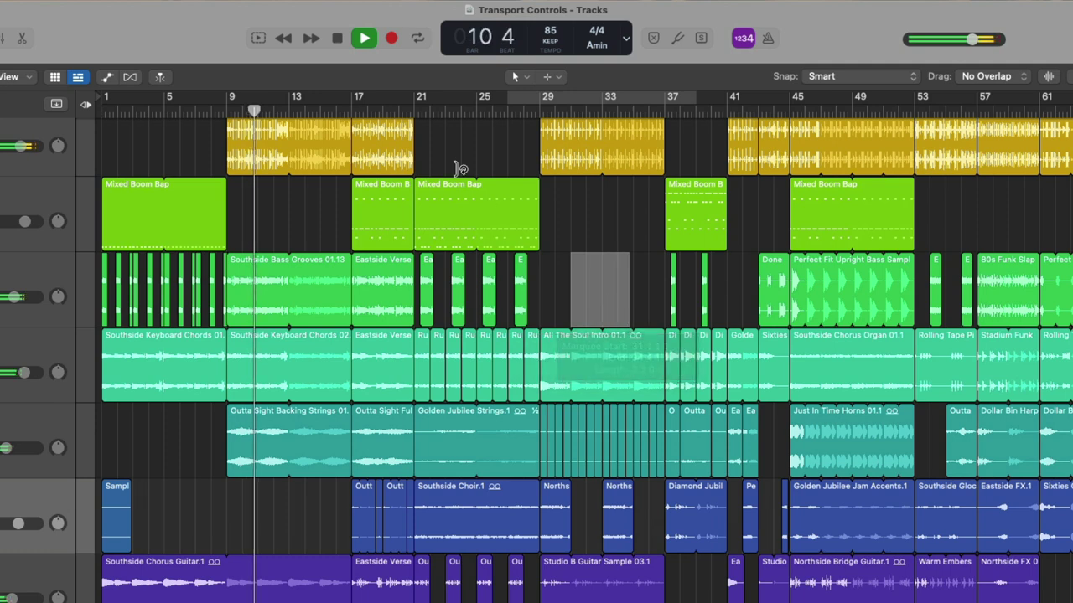
{"action": "left_click", "coordinate": [259, 38]}
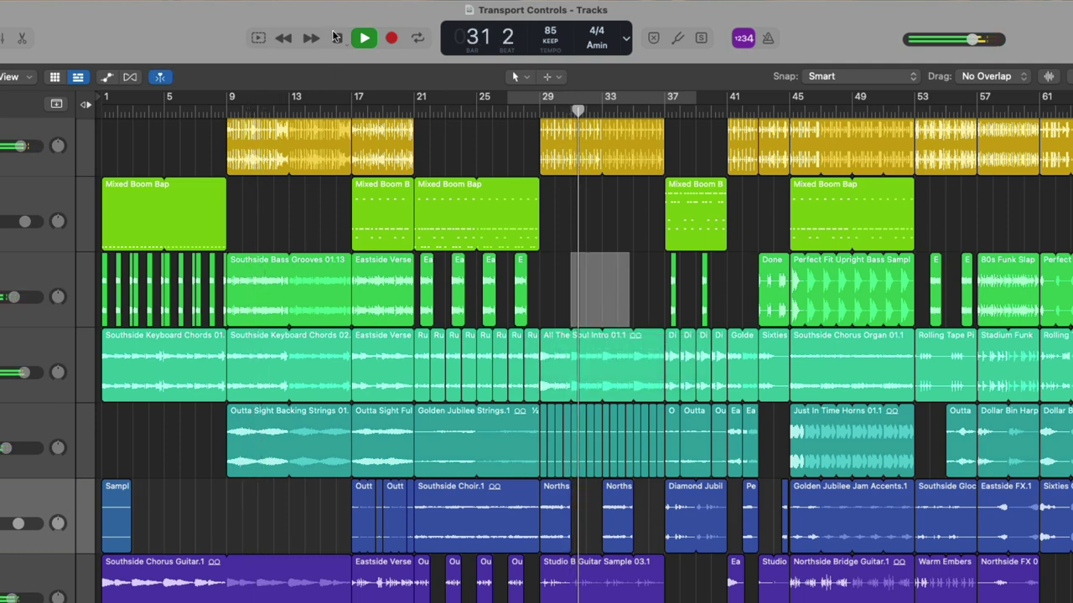
{"action": "left_click", "coordinate": [337, 38]}
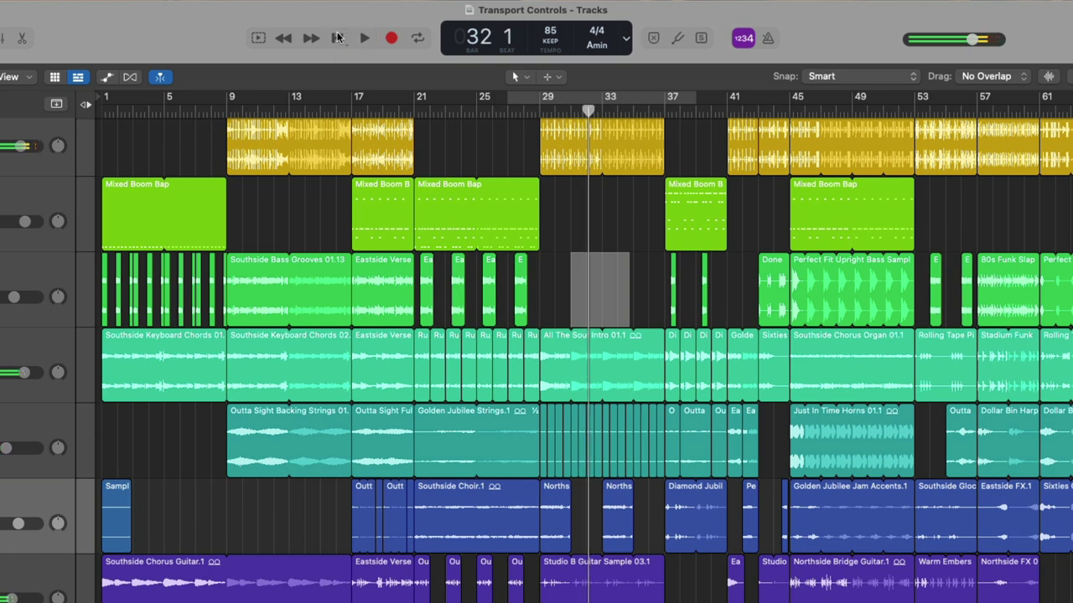
{"action": "right_click", "coordinate": [242, 41]}
{"action": "left_click", "coordinate": [246, 45]}
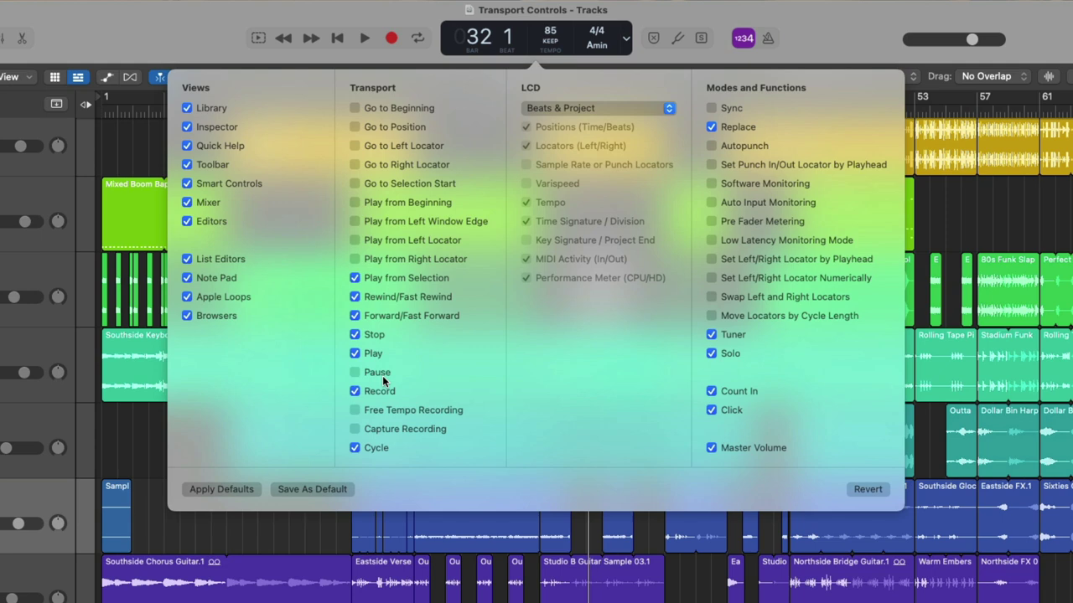
{"action": "left_click", "coordinate": [377, 372]}
{"action": "left_click", "coordinate": [387, 374]}
{"action": "left_click", "coordinate": [225, 37]}
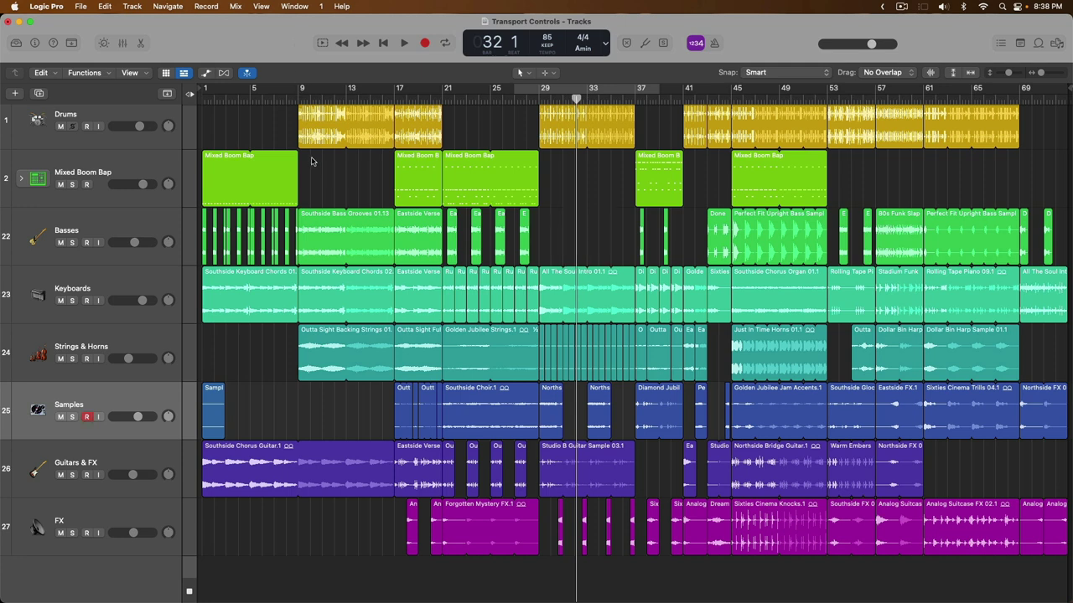
Return to bar 1 and play in short Space-key bursts, stopping at bar 6, beat 2.
{"action": "key", "text": "Return"}
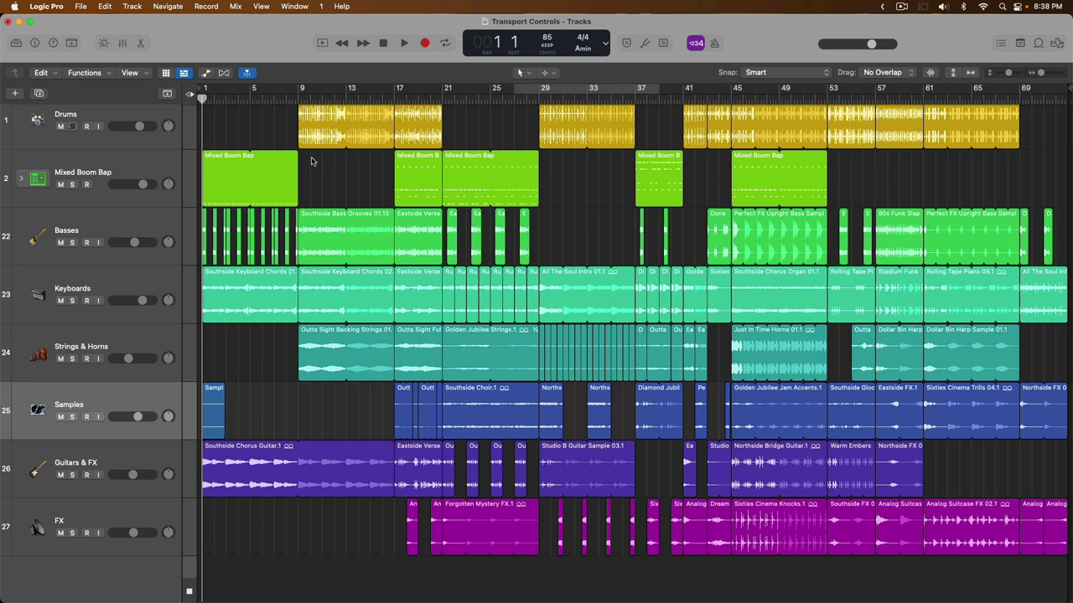
{"action": "key", "text": "space"}
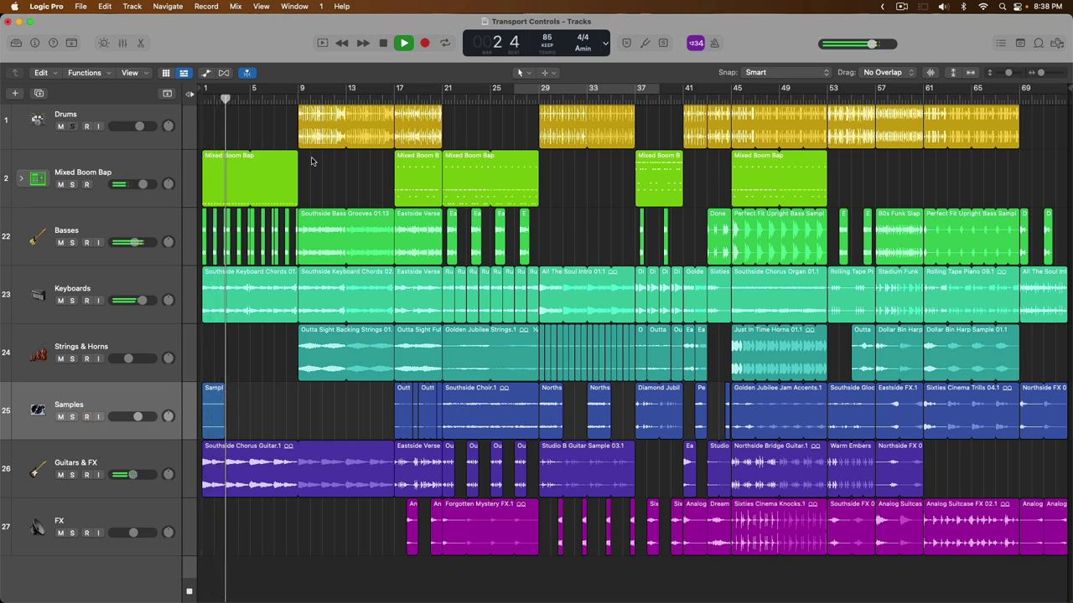
{"action": "key", "text": "space"}
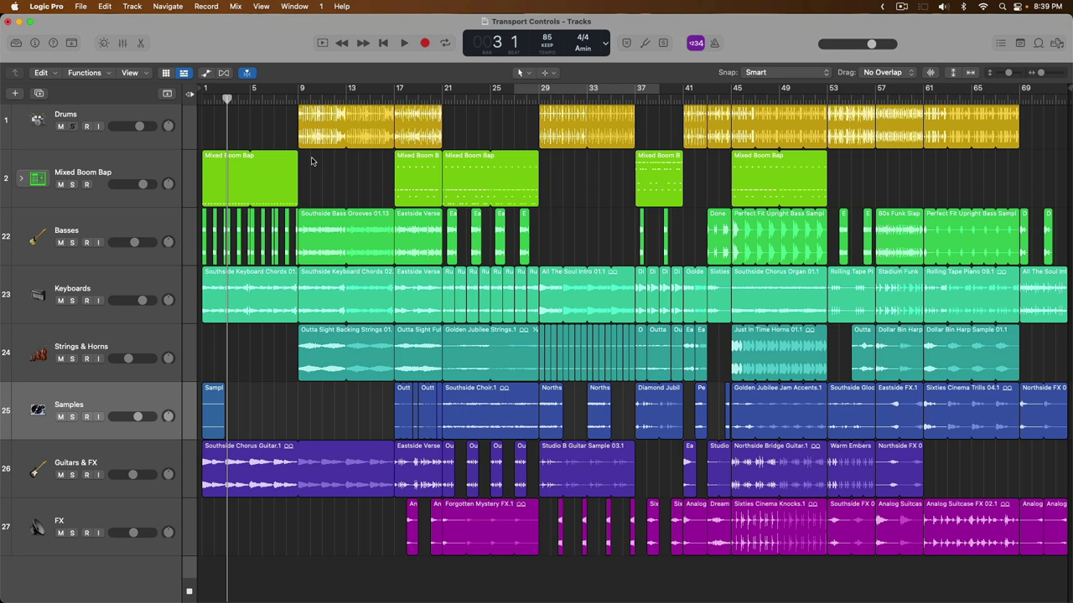
{"action": "key", "text": "space"}
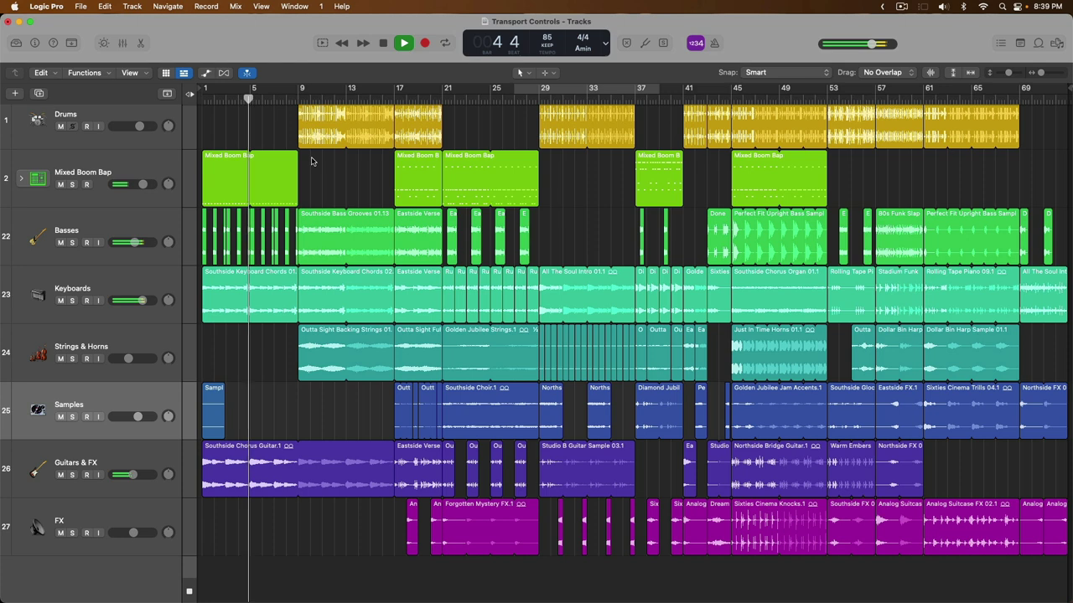
{"action": "key", "text": "space"}
{"action": "key", "text": "space"}
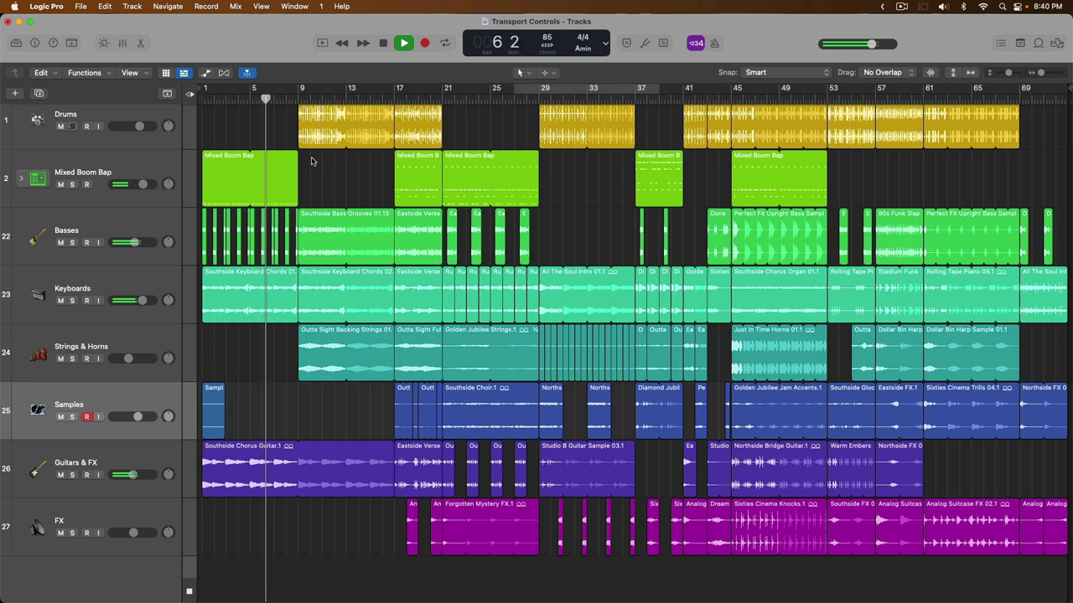
{"action": "key", "text": "space"}
{"action": "key", "text": "ctrl+r"}
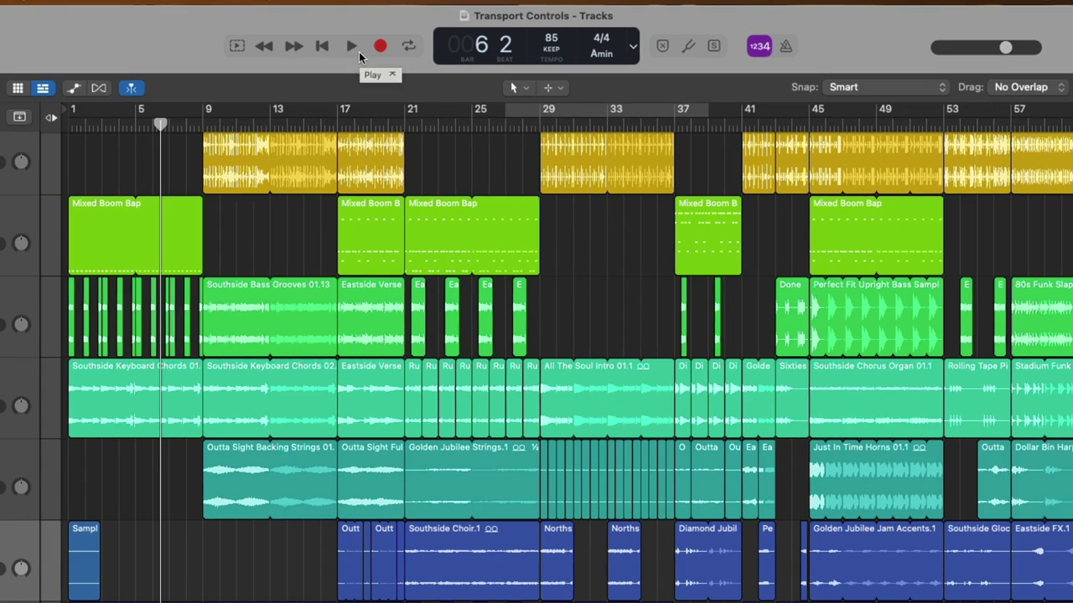
Set the Play button's start behavior to Play From Last Locate Position.
{"action": "right_click", "coordinate": [359, 56]}
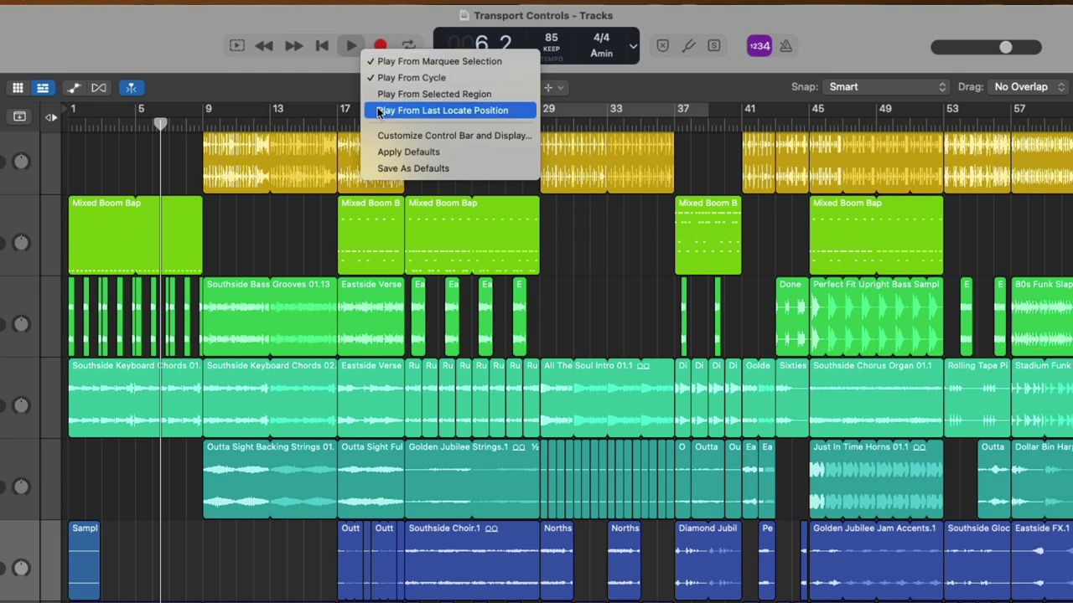
{"action": "left_click", "coordinate": [379, 111]}
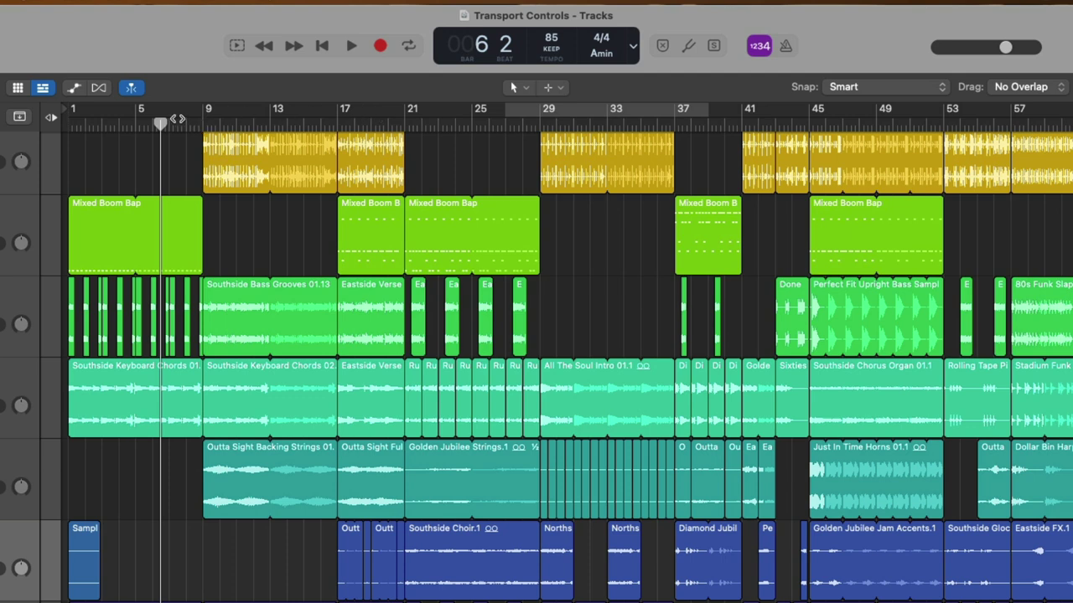
Locate to bar 1, then play and stop twice, confirming each pass restarts from bar 1.
{"action": "left_click_drag", "start_coordinate": [160, 122], "coordinate": [69, 119]}
{"action": "key", "text": "Return"}
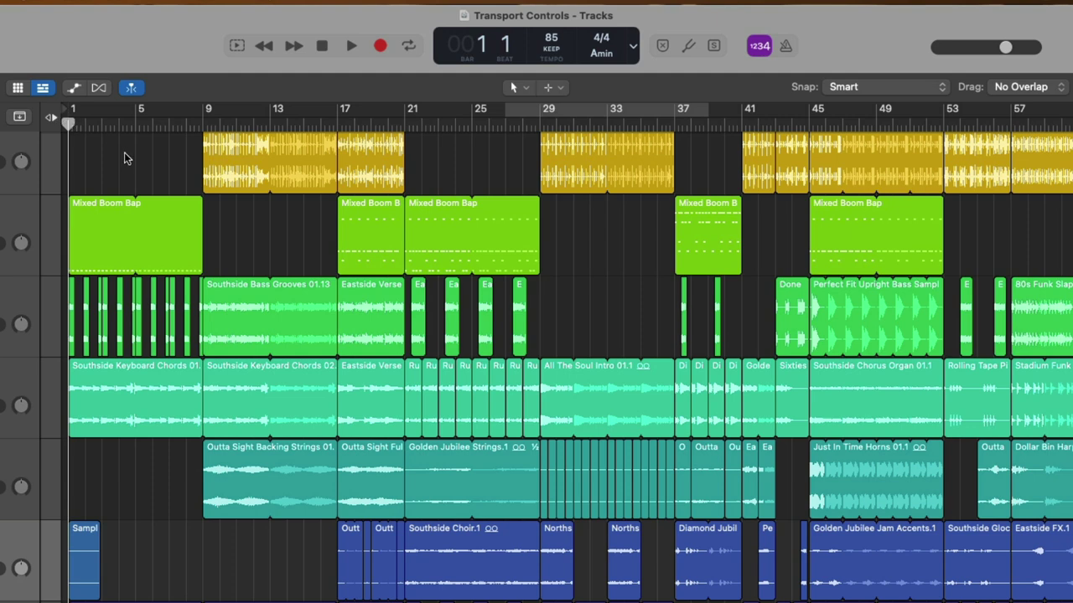
{"action": "key", "text": "space"}
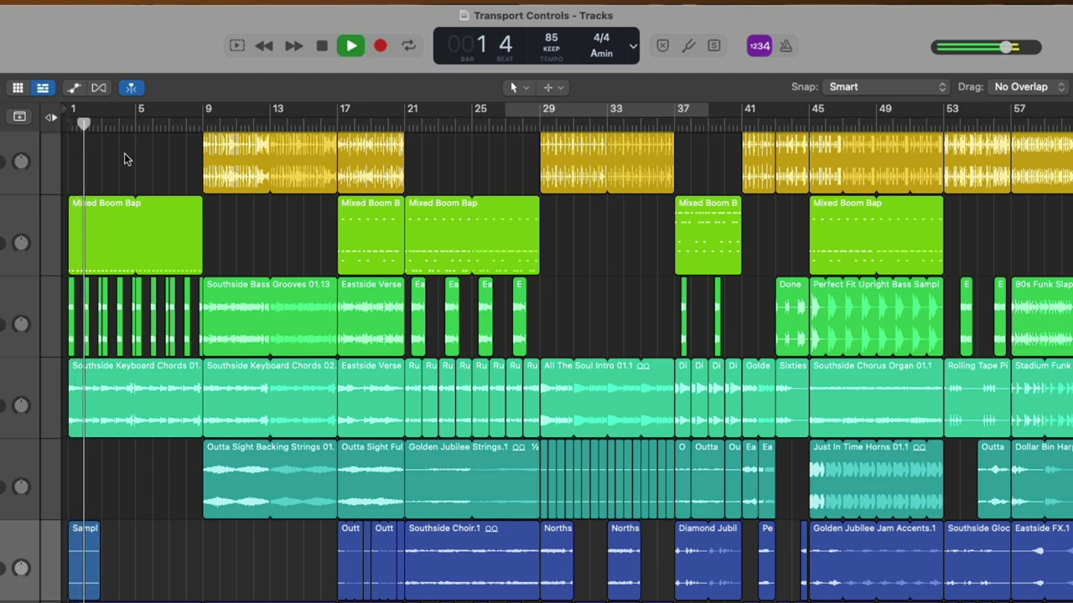
{"action": "key", "text": "space"}
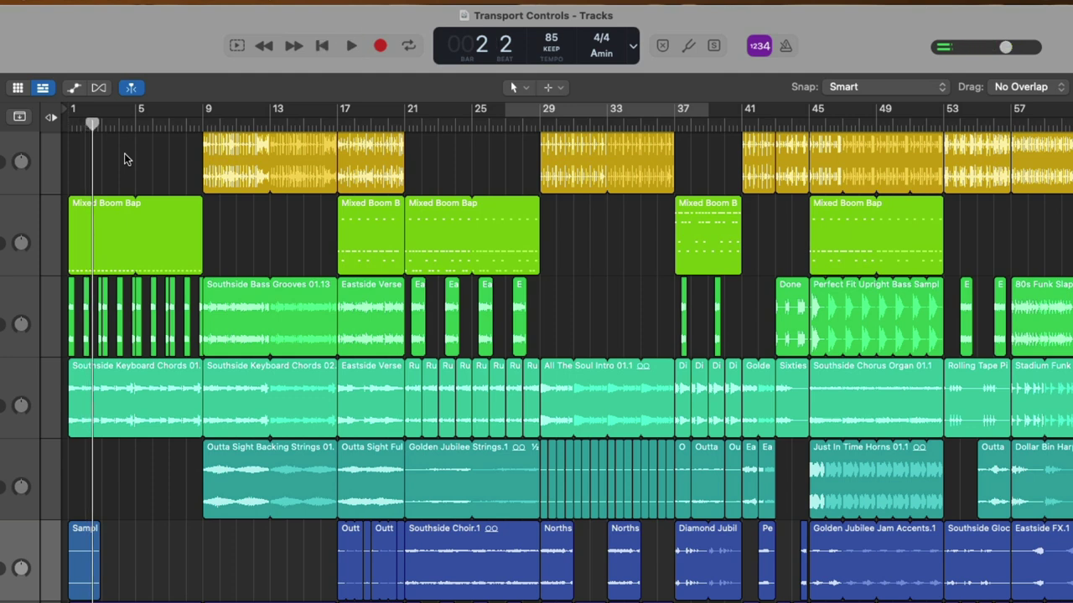
{"action": "key", "text": "Return"}
{"action": "key", "text": "space"}
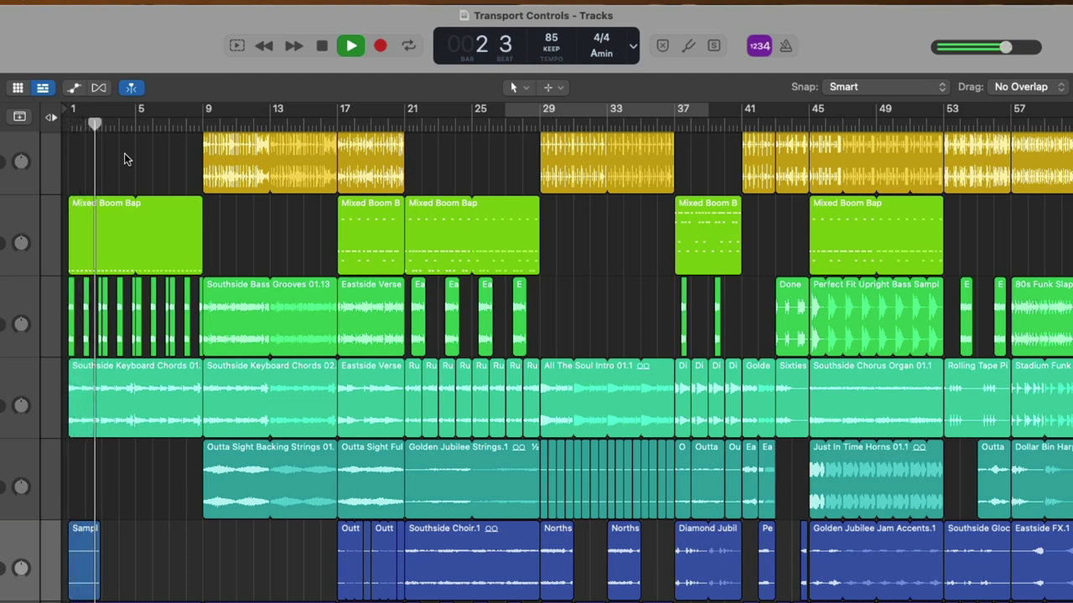
{"action": "key", "text": "space"}
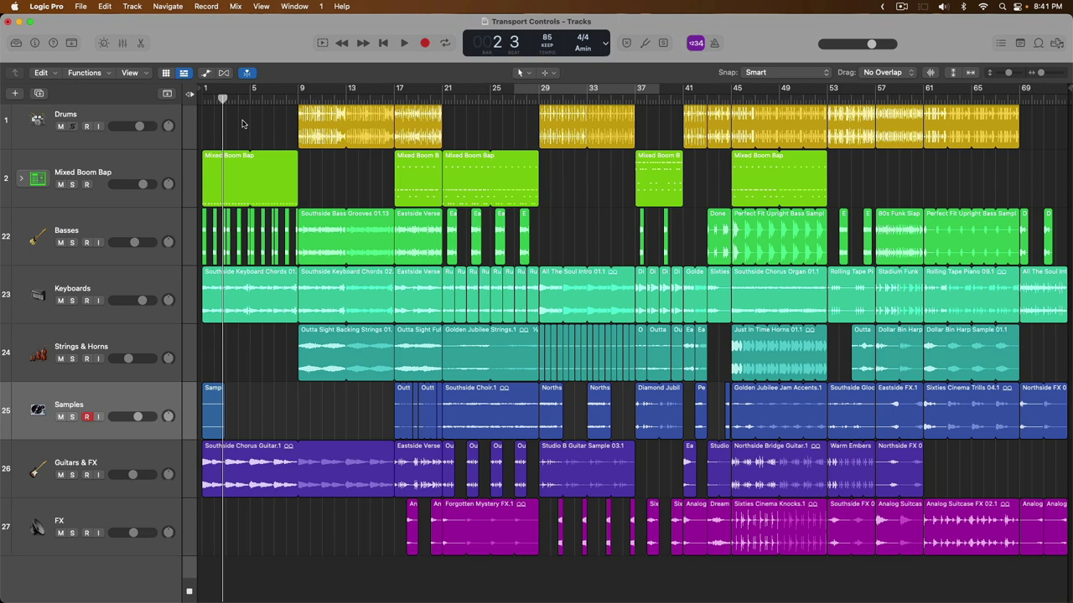
Return the playhead to the project start and step it bar by bar, ending at bar 7.
{"action": "key", "text": "ctrl+r"}
{"action": "key", "text": "ctrl+r"}
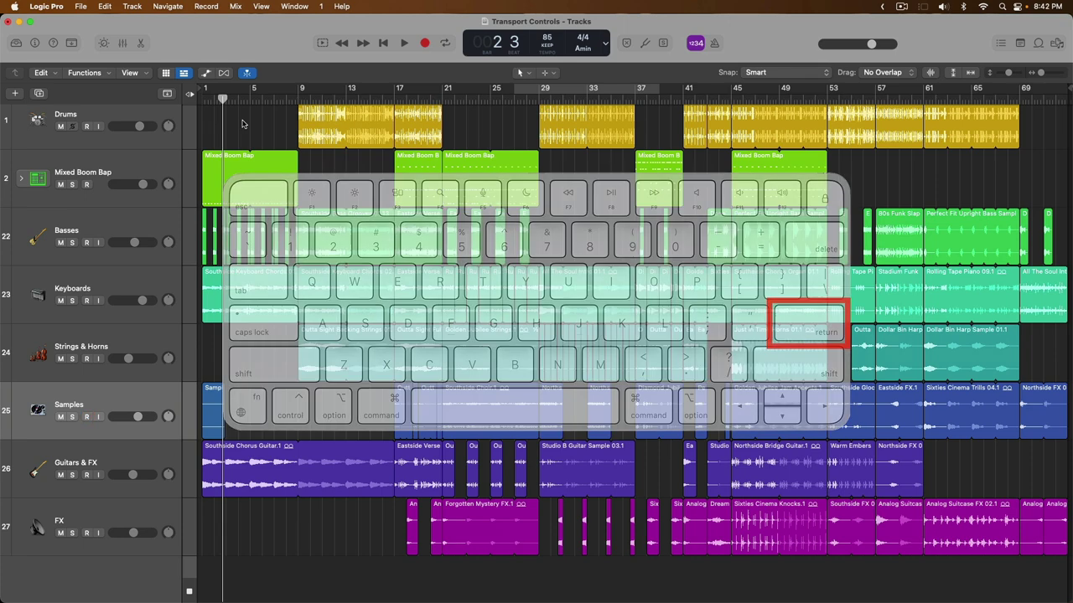
{"action": "key", "text": "Return"}
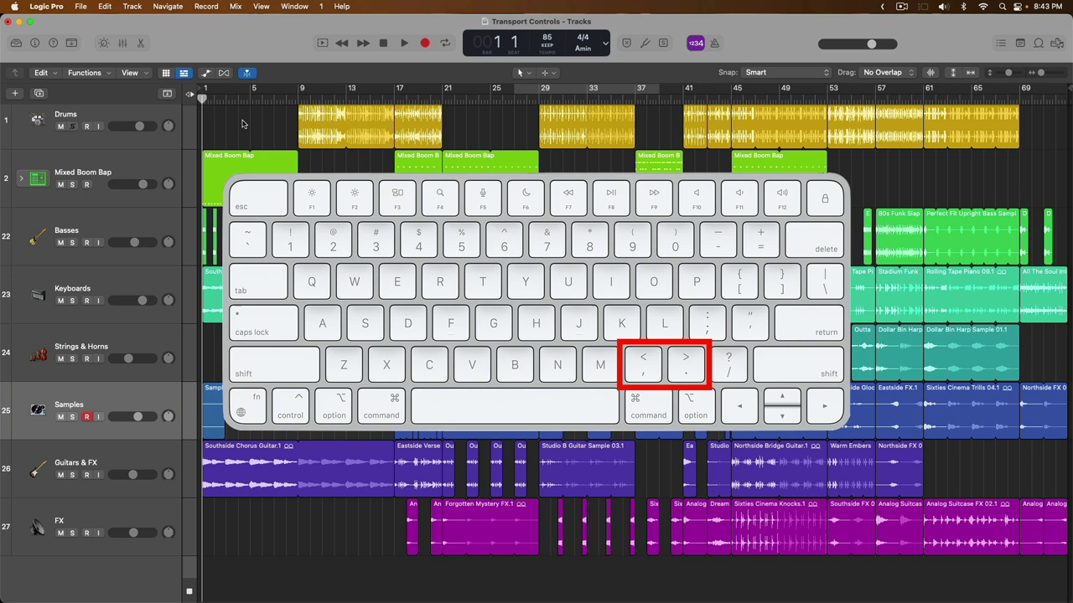
{"action": "key", "text": "period"}
{"action": "key", "text": "period"}
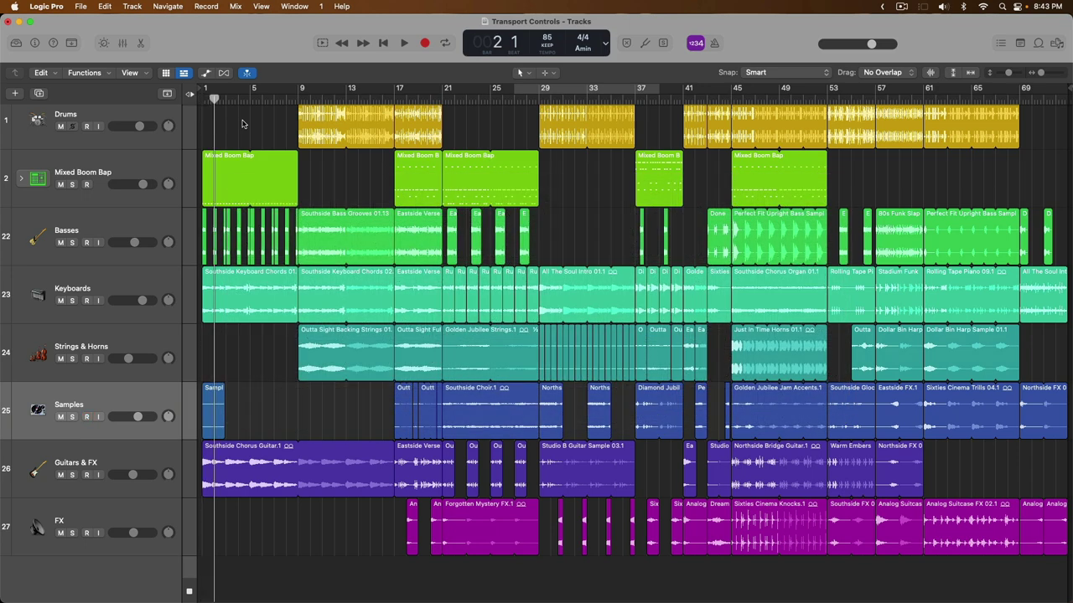
{"action": "key", "text": "period"}
{"action": "key", "text": "period"}
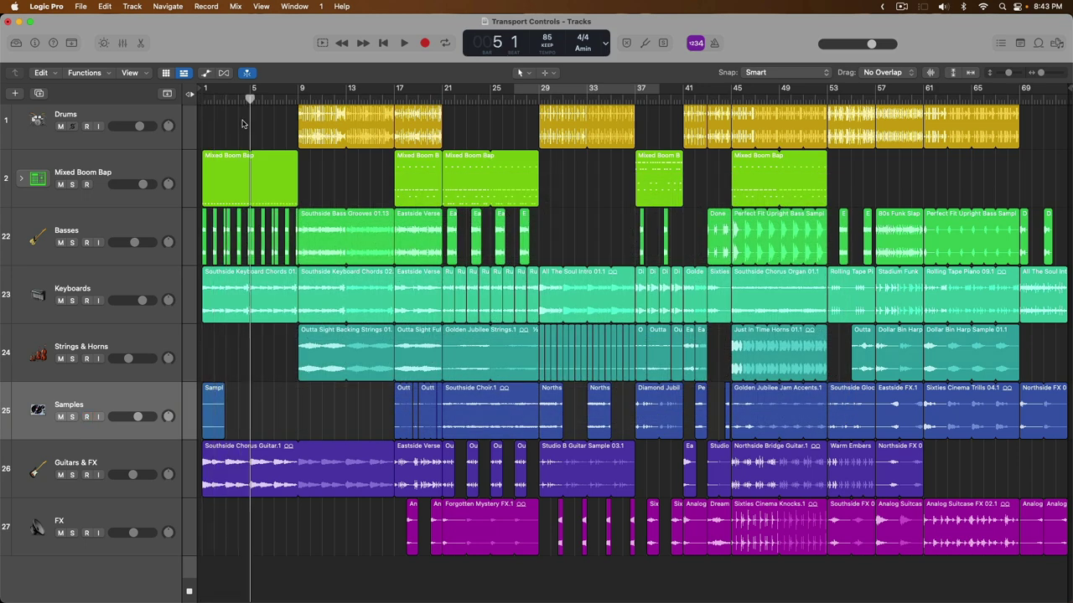
{"action": "key", "text": "period"}
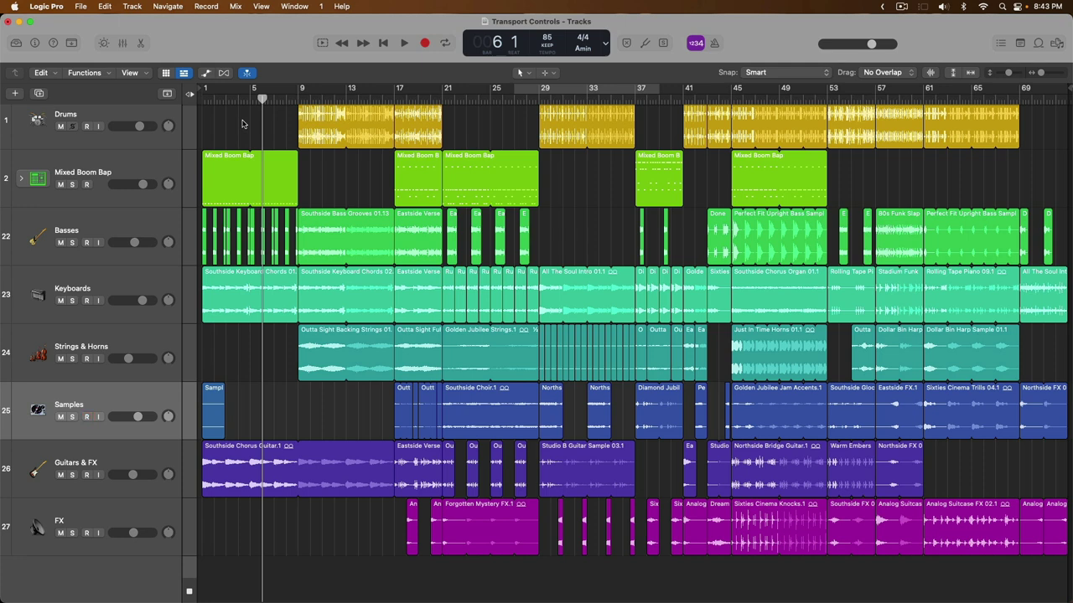
{"action": "key", "text": "comma"}
{"action": "key", "text": "comma"}
{"action": "key", "text": "comma"}
{"action": "key", "text": "comma"}
{"action": "key", "text": "comma"}
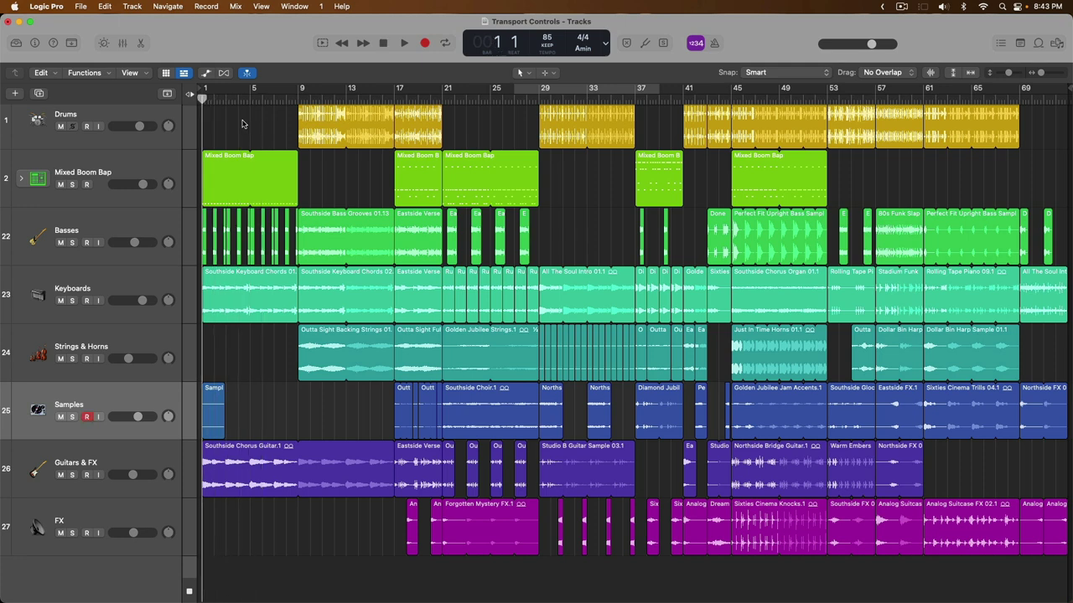
{"action": "key", "text": "period"}
{"action": "key", "text": "period"}
{"action": "key", "text": "period"}
{"action": "key", "text": "period"}
{"action": "key", "text": "period"}
{"action": "key", "text": "period"}
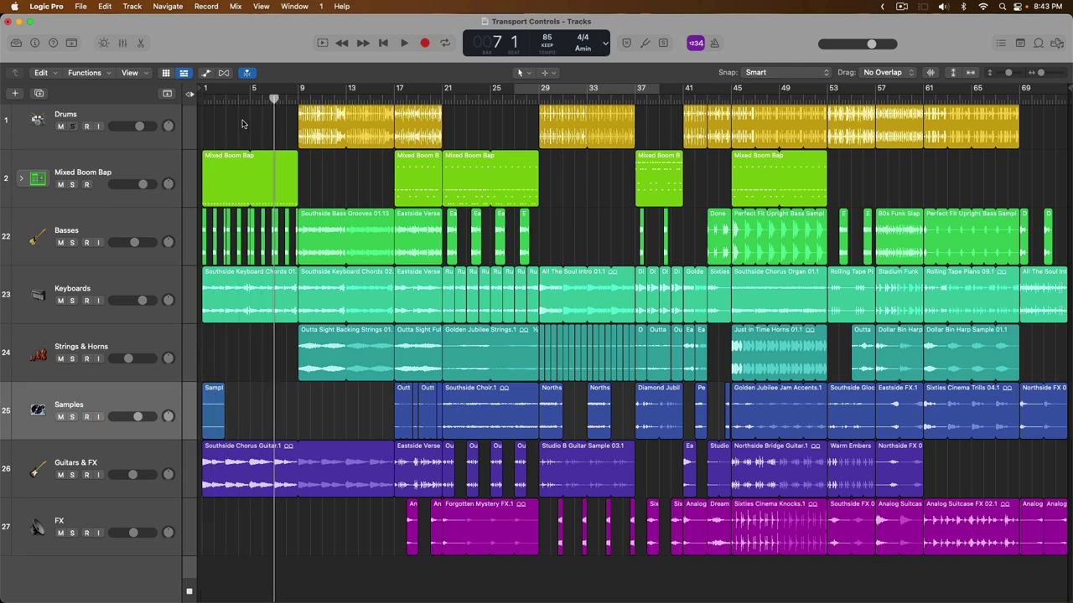
Play short stretches from bar 7 and bar 11, stopping after each pass.
{"action": "key", "text": "space"}
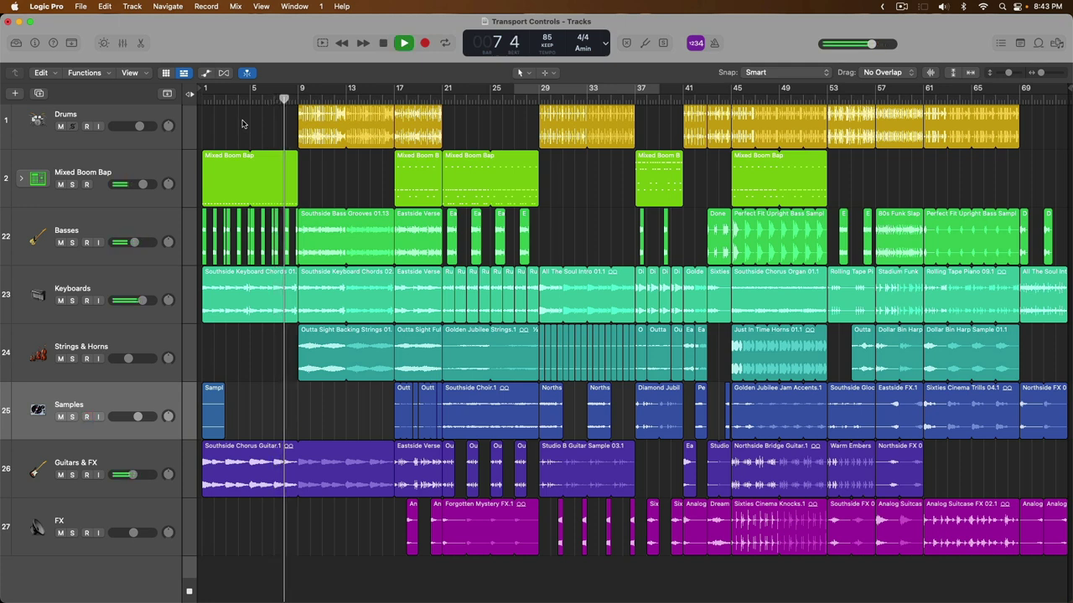
{"action": "key", "text": "space"}
{"action": "key", "text": "period"}
{"action": "key", "text": "period"}
{"action": "key", "text": "period"}
{"action": "key", "text": "period"}
{"action": "key", "text": "period"}
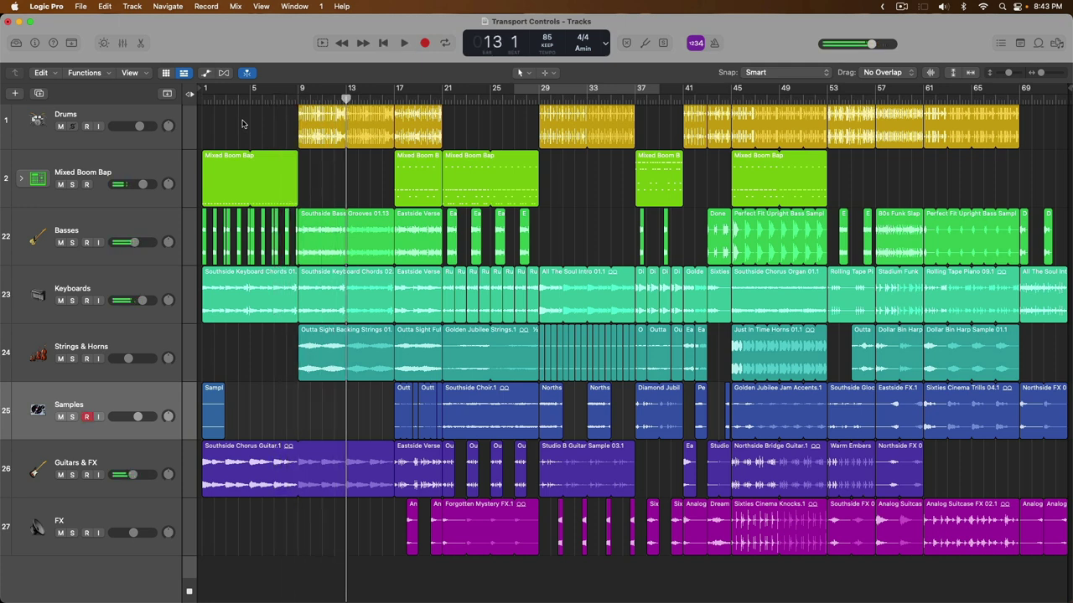
{"action": "key", "text": "space"}
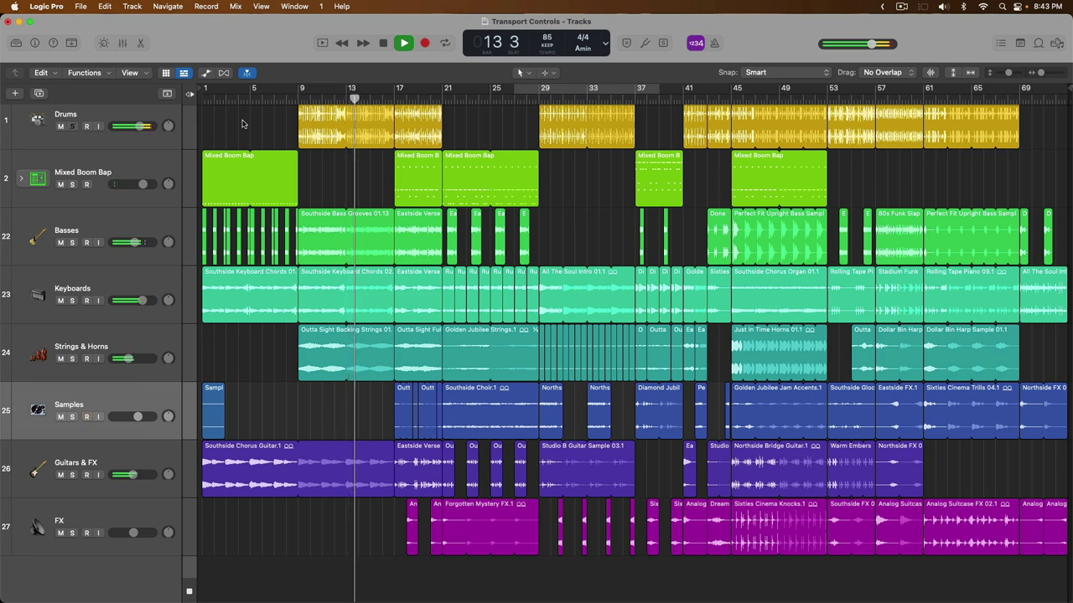
{"action": "key", "text": "space"}
{"action": "key", "text": "comma"}
{"action": "key", "text": "comma"}
{"action": "key", "text": "comma"}
{"action": "key", "text": "space"}
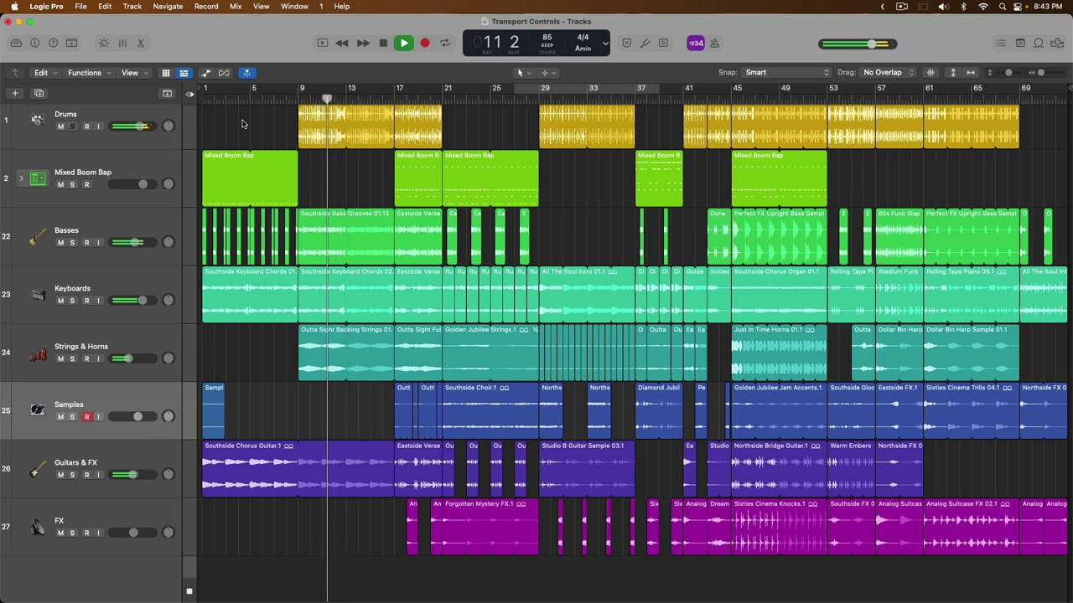
{"action": "key", "text": "space"}
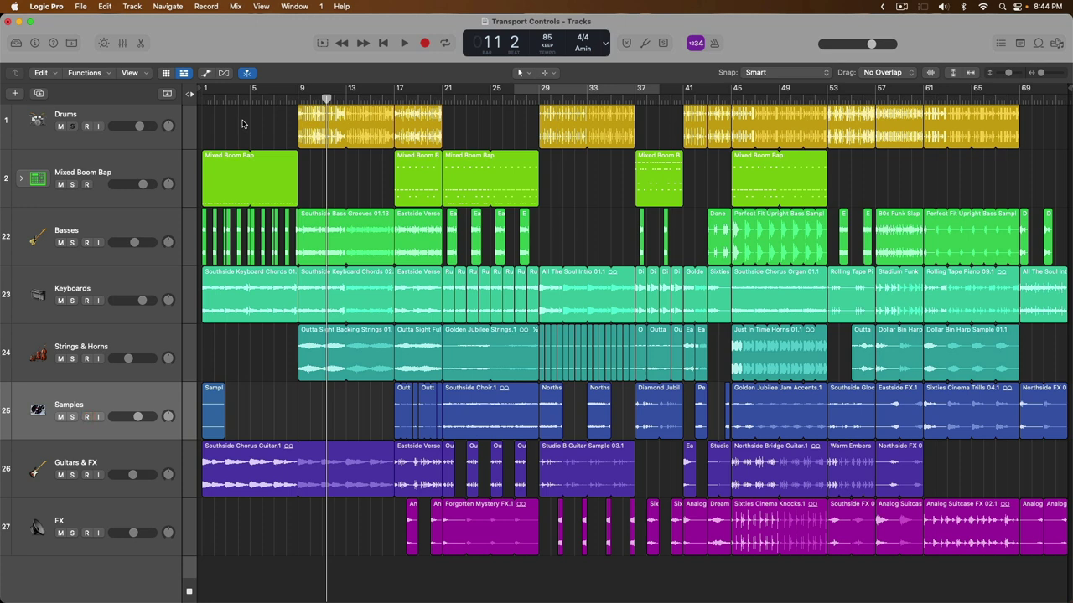
Locate to bar 13, play to bar 14, stop, and restart from bar 13.
{"action": "key", "text": "period"}
{"action": "key", "text": "period"}
{"action": "key", "text": "period"}
{"action": "key", "text": "period"}
{"action": "key", "text": "period"}
{"action": "key", "text": "period"}
{"action": "key", "text": "comma"}
{"action": "key", "text": "comma"}
{"action": "key", "text": "comma"}
{"action": "key", "text": "comma"}
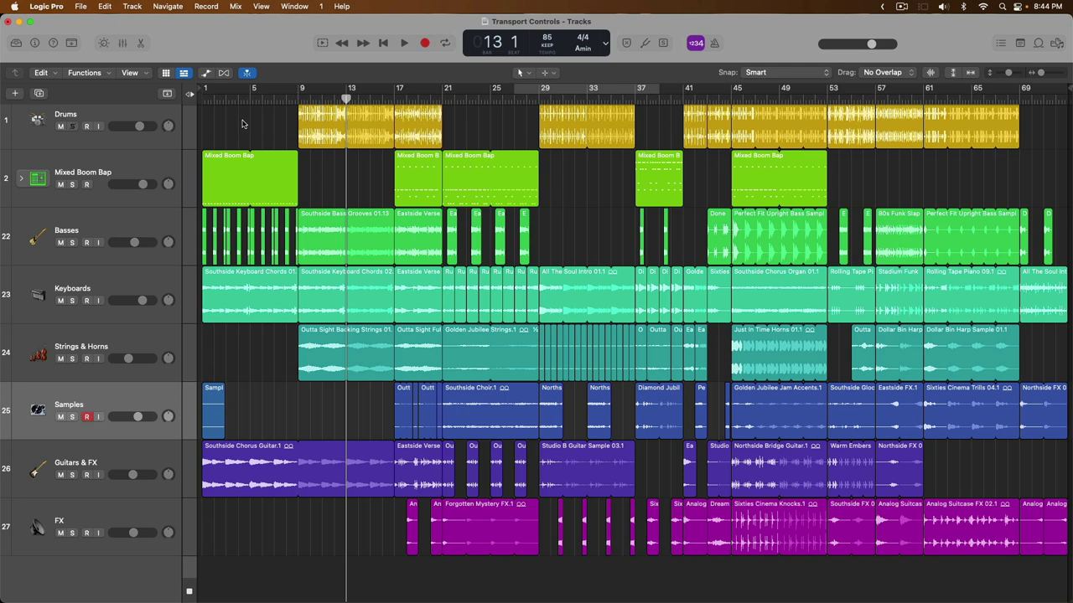
{"action": "key", "text": "space"}
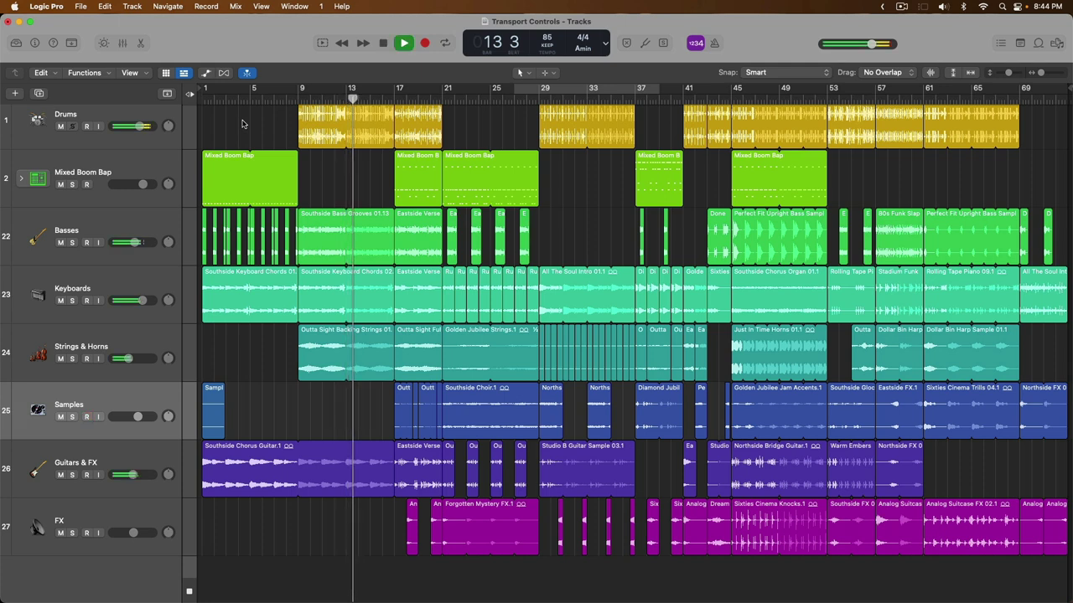
{"action": "key", "text": "space"}
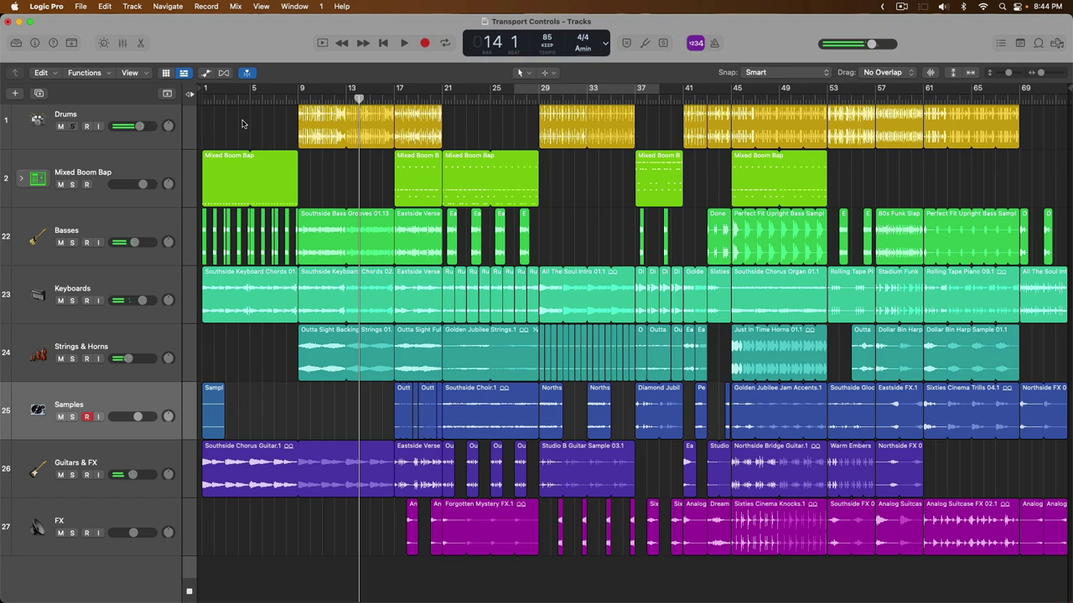
{"action": "key", "text": "space"}
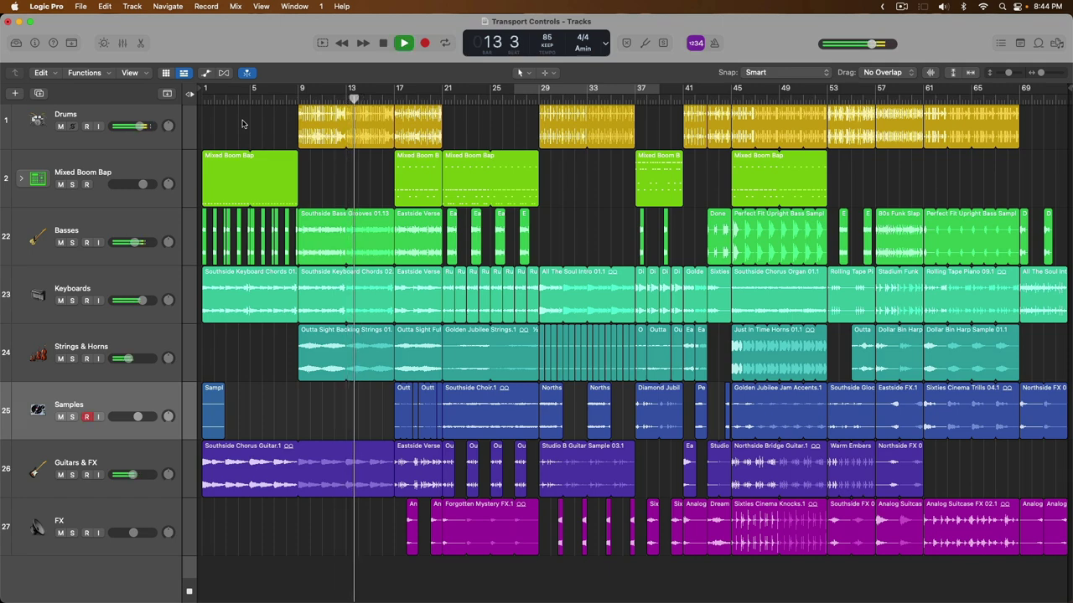
Jump the playhead eight bars at a time, play from bar 37, jump back to bar 30, and stop.
{"action": "key", "text": "space"}
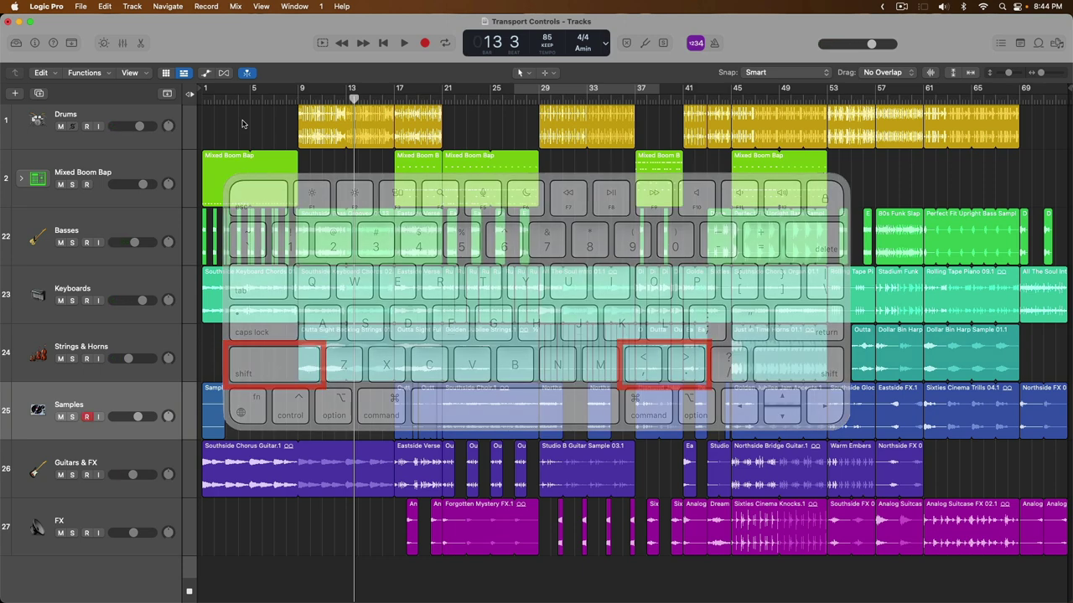
{"action": "key", "text": "shift+comma"}
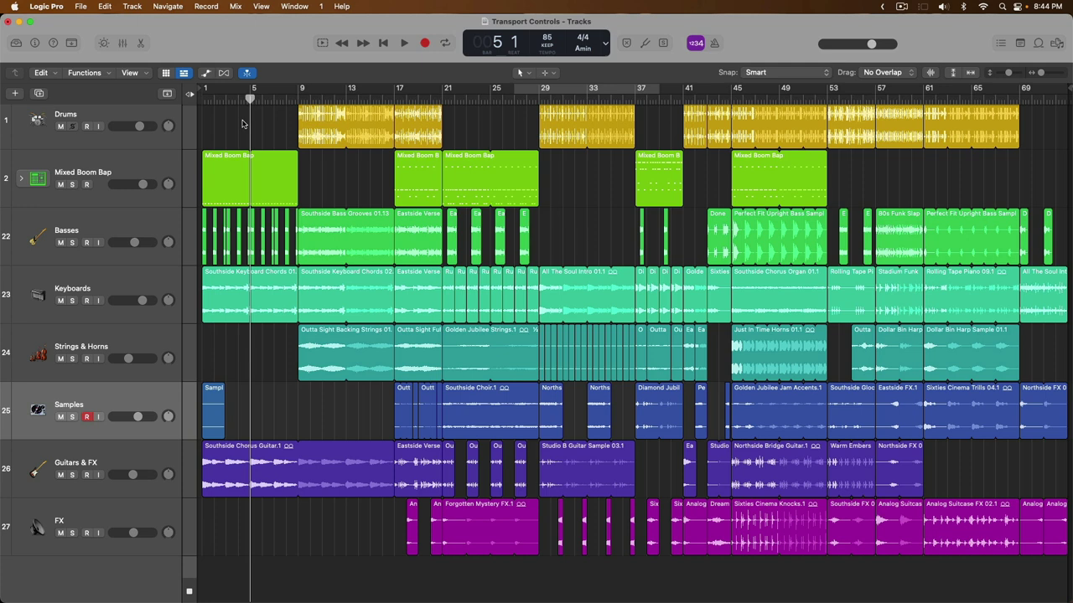
{"action": "key", "text": "shift+period"}
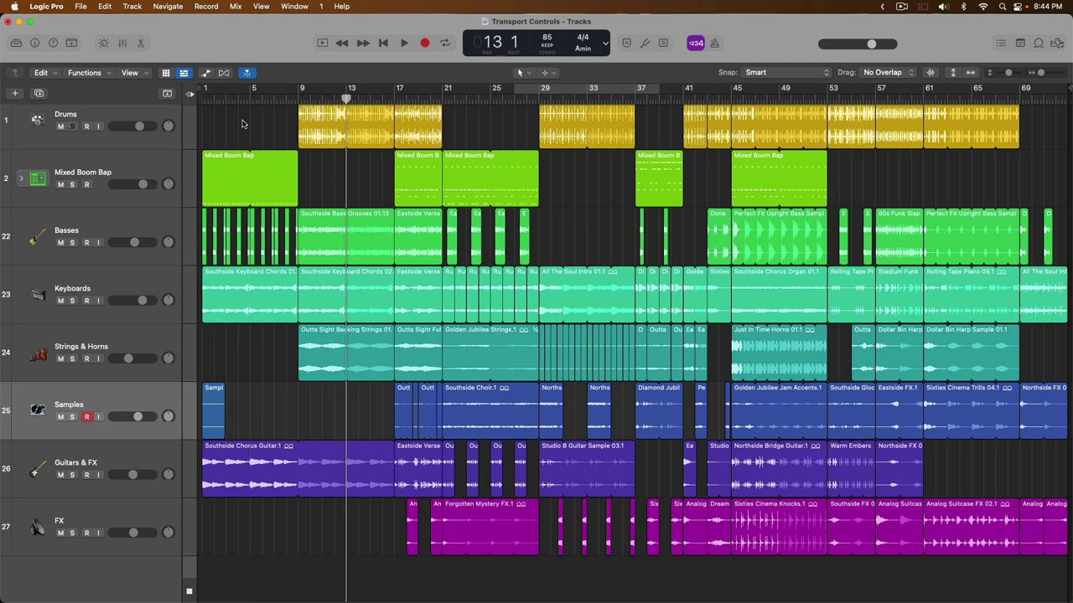
{"action": "key", "text": "shift+period"}
{"action": "key", "text": "shift+period"}
{"action": "key", "text": "shift+period"}
{"action": "key", "text": "shift+period"}
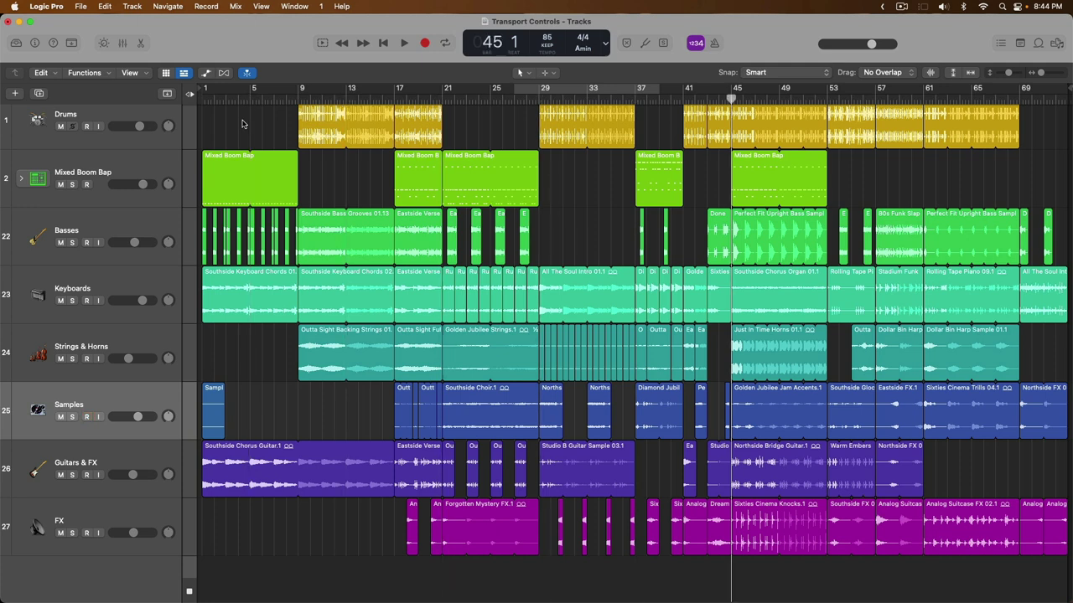
{"action": "key", "text": "shift+comma"}
{"action": "key", "text": "space"}
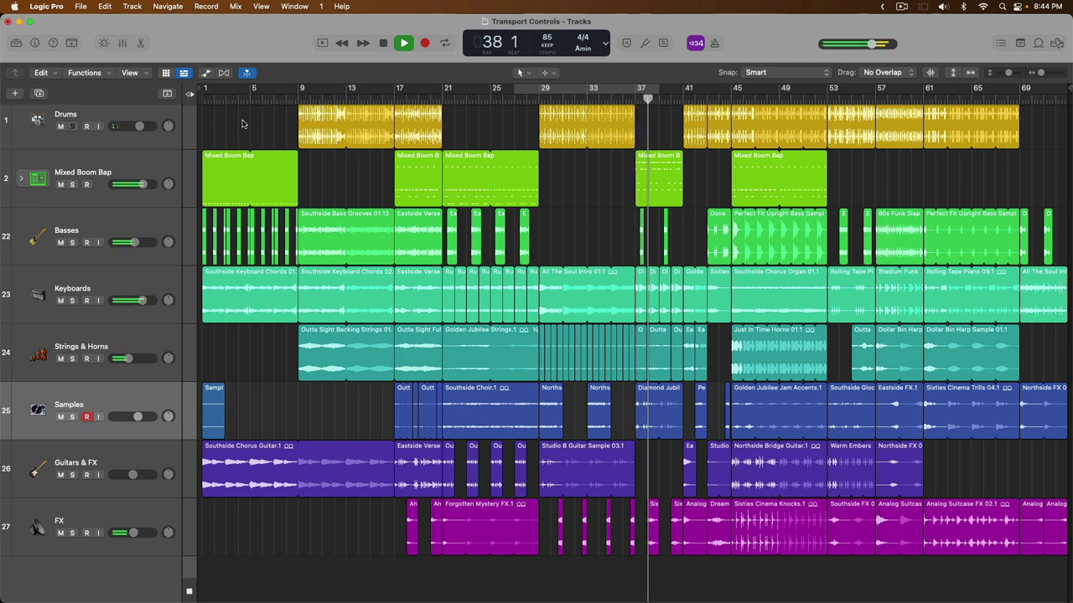
{"action": "key", "text": "shift+comma"}
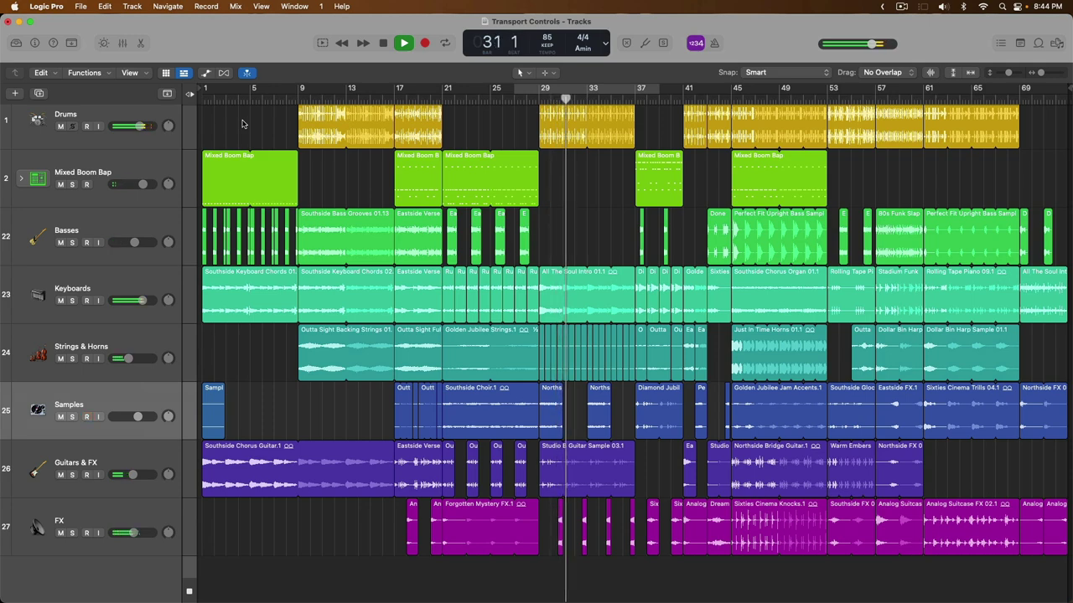
{"action": "key", "text": "space"}
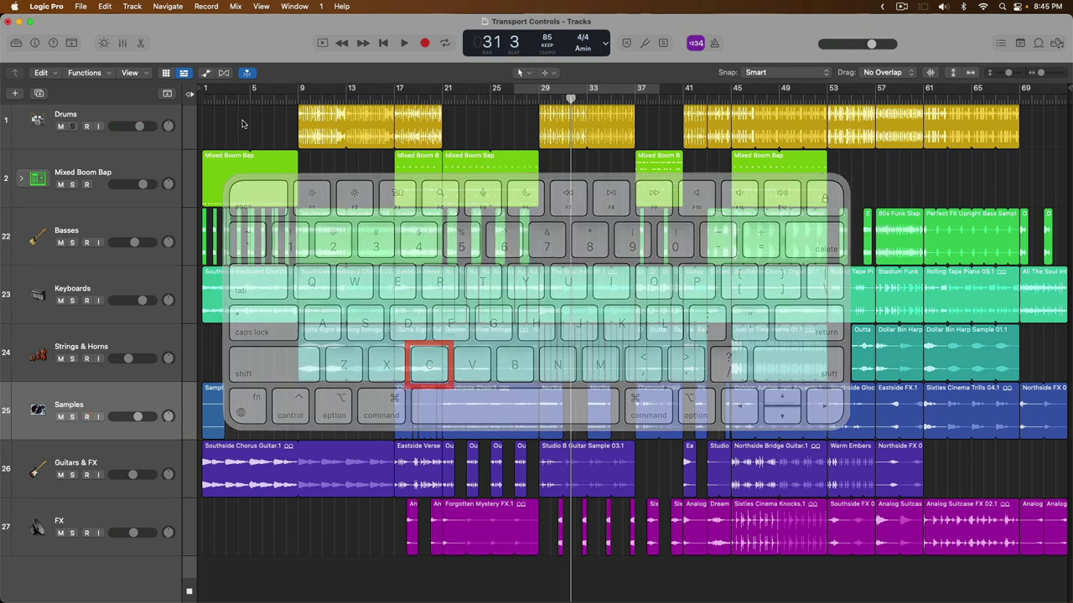
Toggle the cycle over bars 29–37, play one pass, then drag its right edge to shorten it.
{"action": "key", "text": "c"}
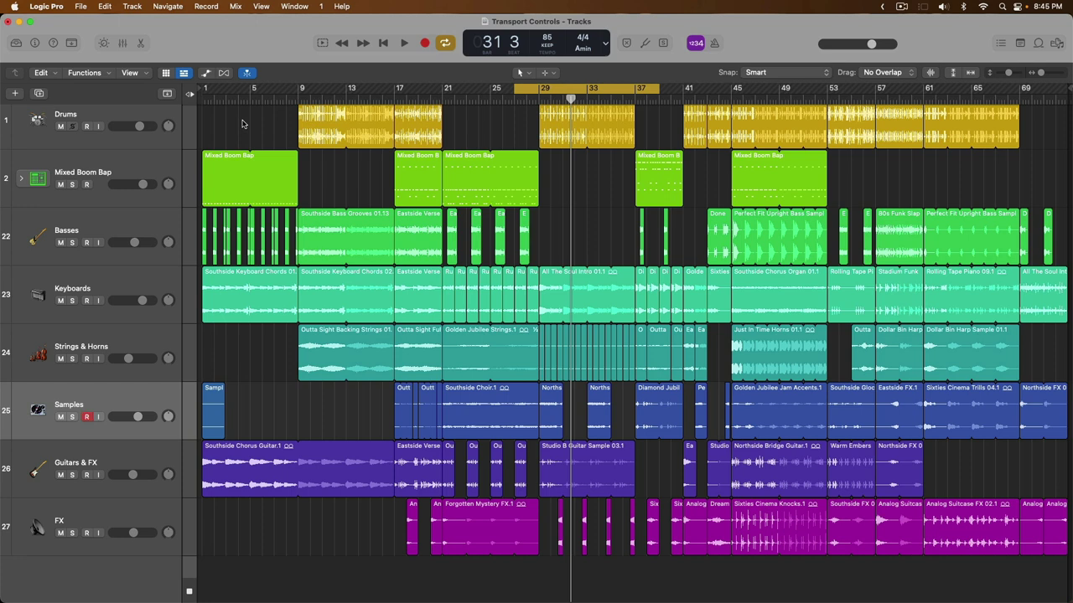
{"action": "key", "text": "c"}
{"action": "key", "text": "c"}
{"action": "key", "text": "space"}
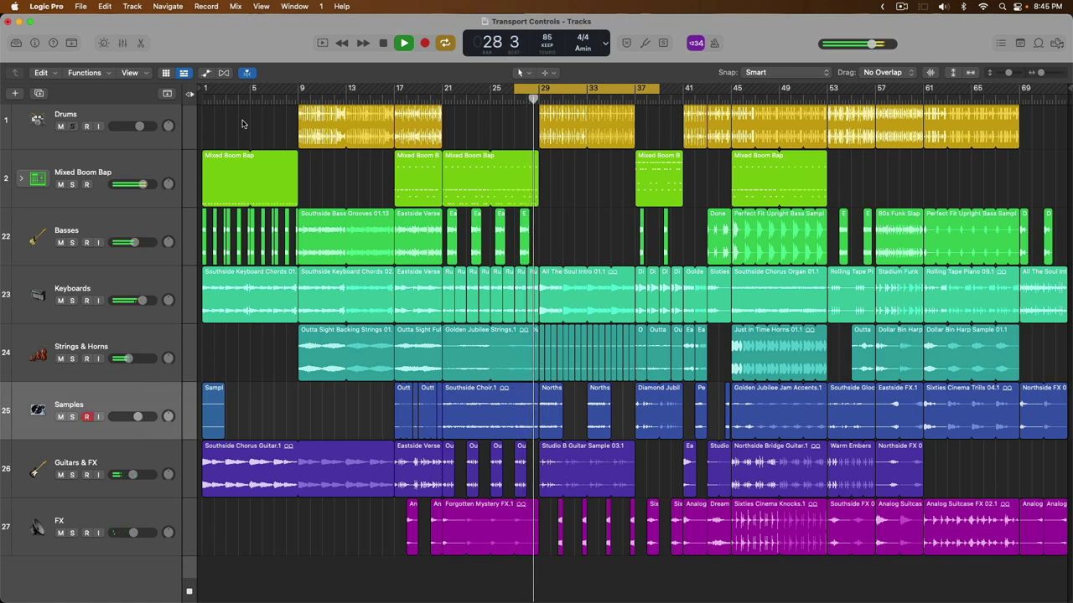
{"action": "key", "text": "space"}
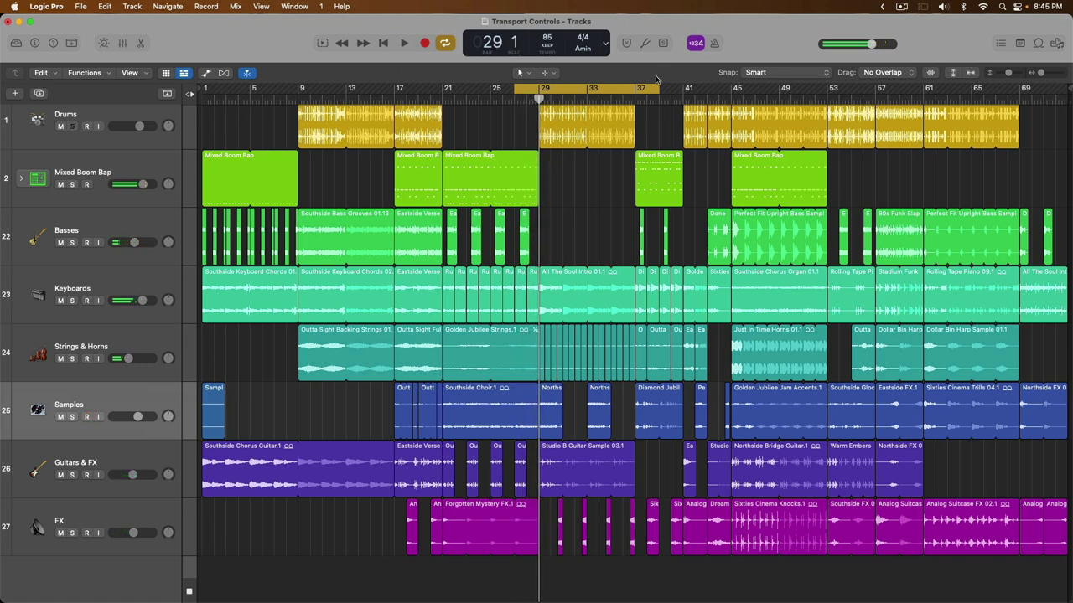
{"action": "left_click_drag", "start_coordinate": [659, 88], "coordinate": [539, 87]}
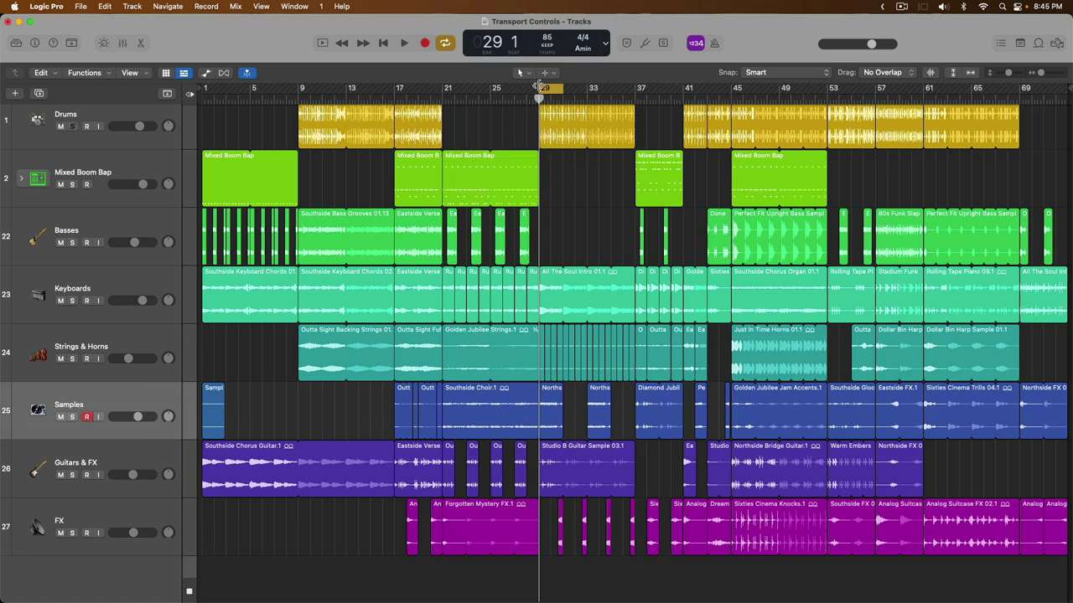
Fit the cycle to the Mixed Boom Bap regions at bar 21, then bar 37, and play it.
{"action": "left_click", "coordinate": [460, 169]}
{"action": "key", "text": "super+u"}
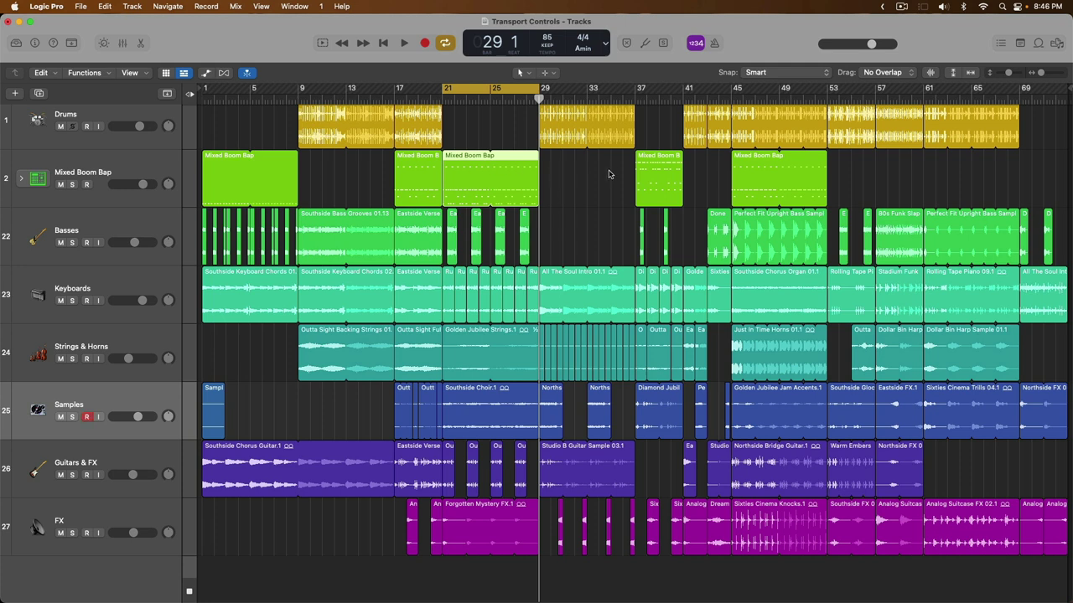
{"action": "left_click", "coordinate": [644, 164]}
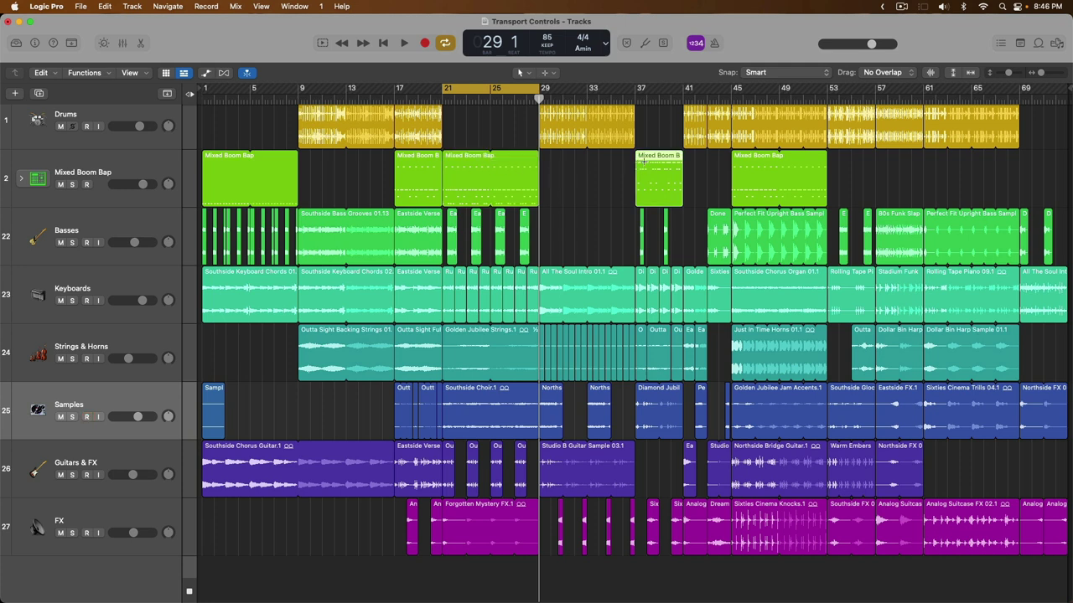
{"action": "key", "text": "super+u"}
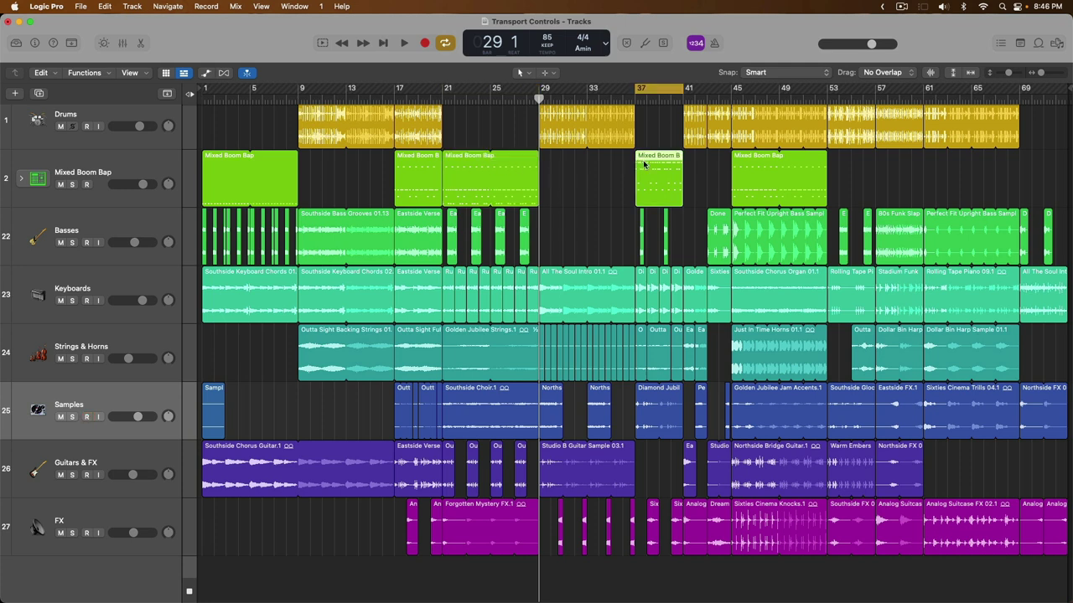
{"action": "key", "text": "space"}
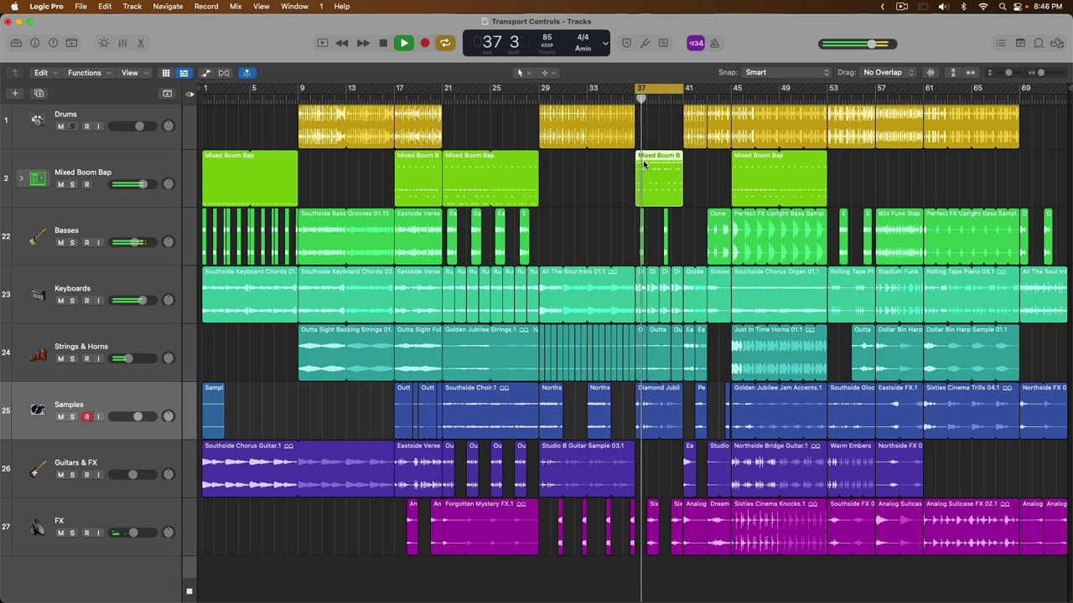
{"action": "key", "text": "space"}
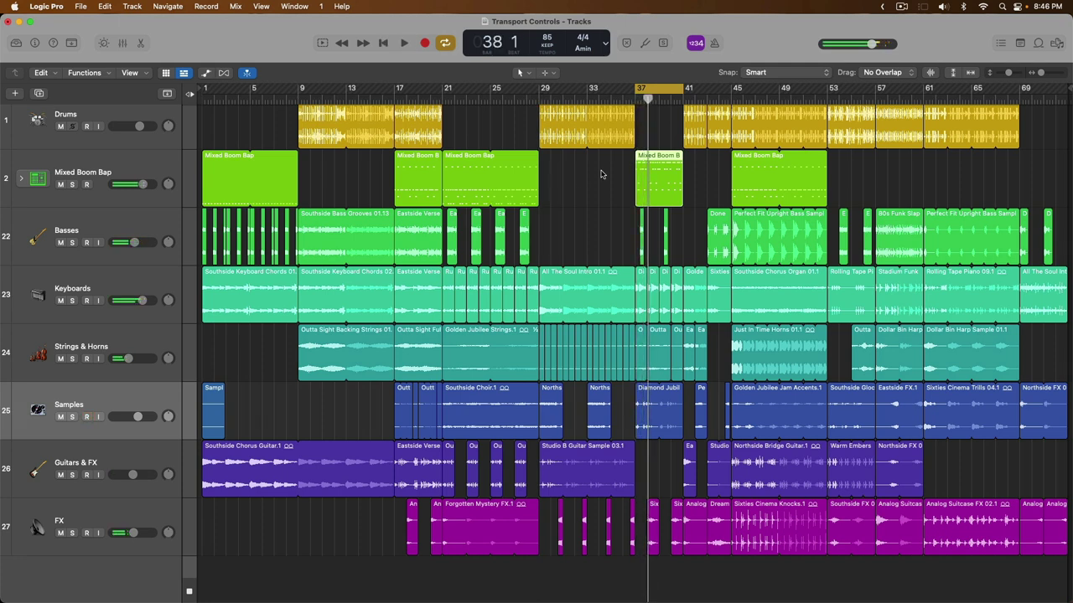
Arm the Samples track, then fit the cycle to a bars 30–34 marquee and play it.
{"action": "key", "text": "alt+r"}
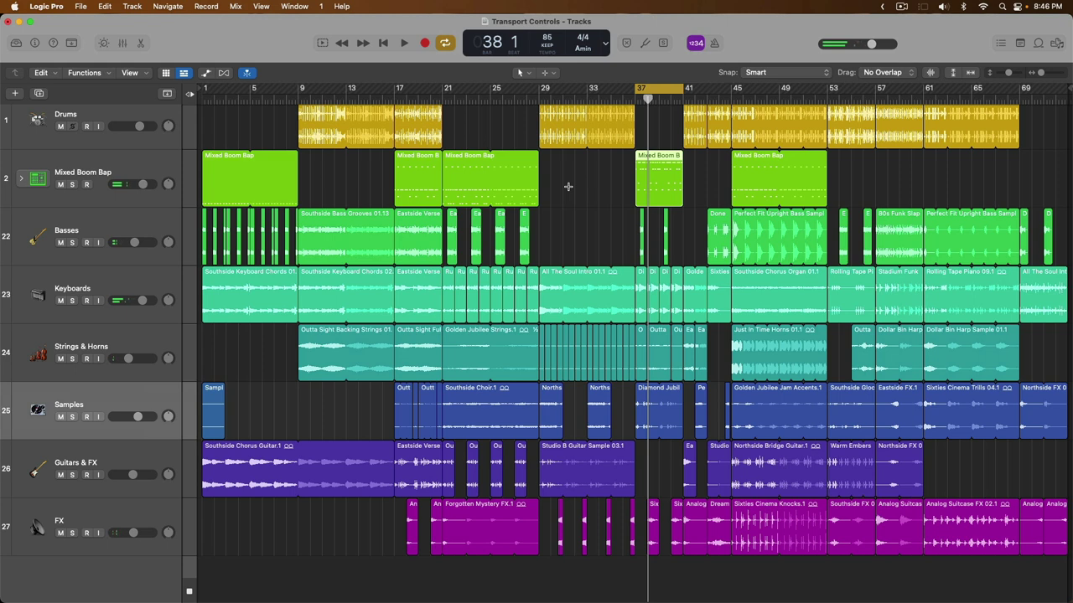
{"action": "left_click_drag", "start_coordinate": [568, 186], "coordinate": [610, 190]}
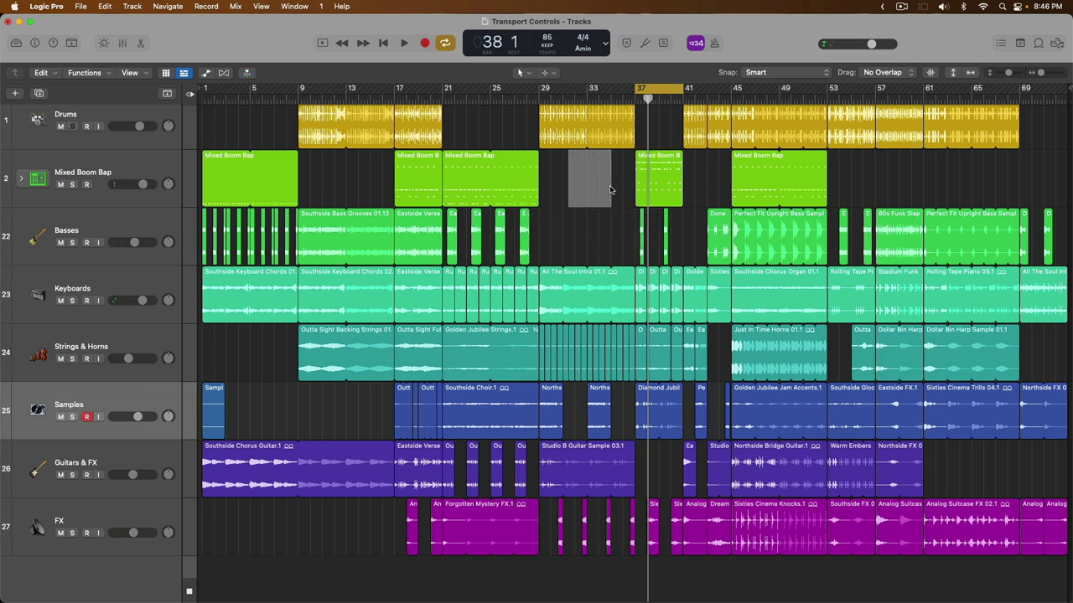
{"action": "key", "text": "super+u"}
{"action": "key", "text": "space"}
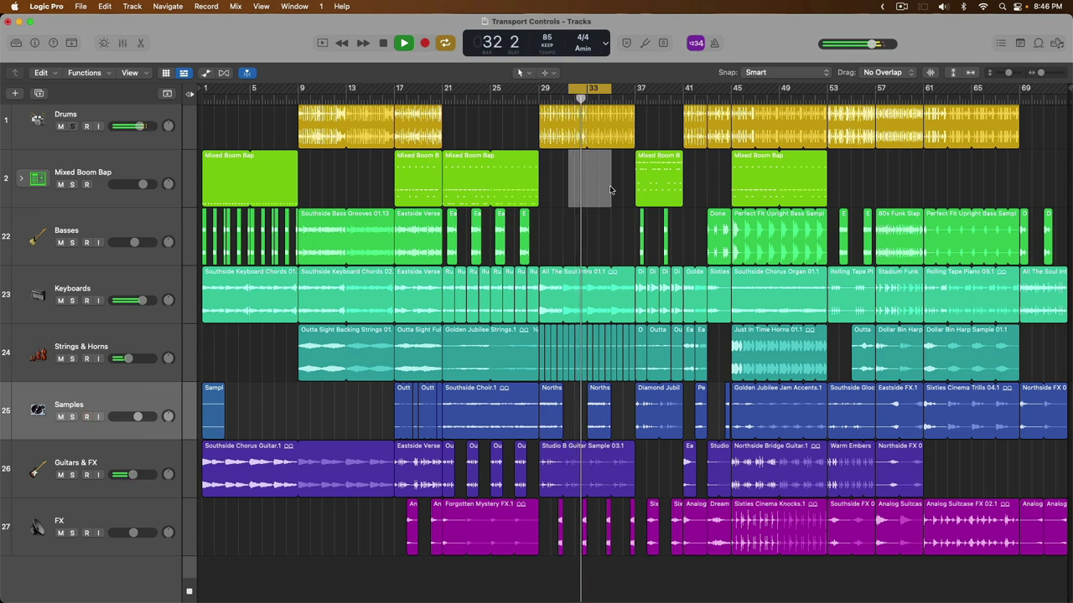
Stop playback, record-enable the Samples track, and start recording from bar 5.
{"action": "key", "text": "space"}
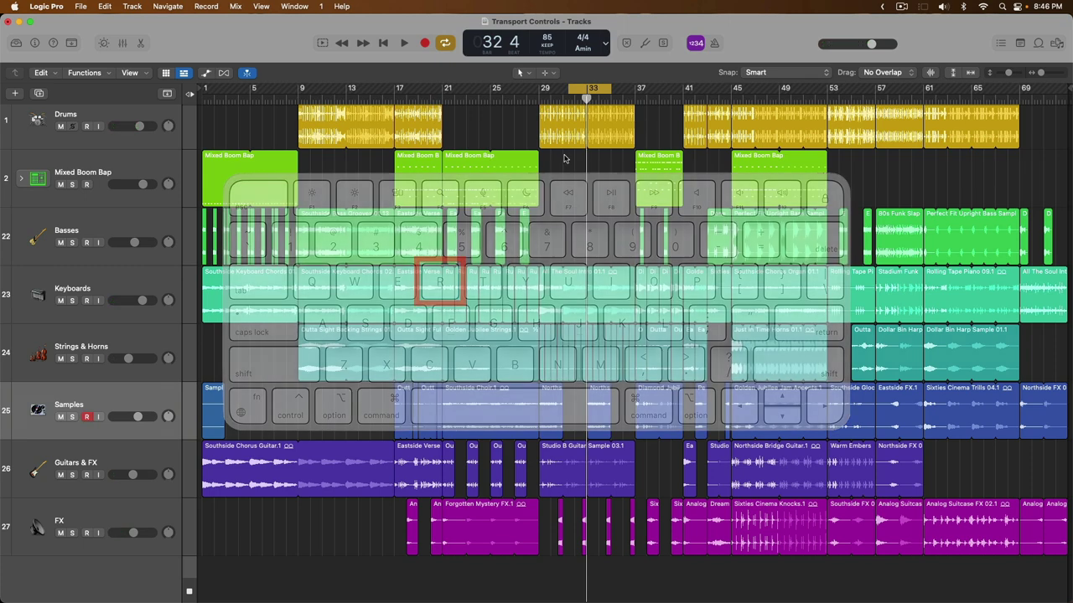
{"action": "key", "text": "ctrl+r"}
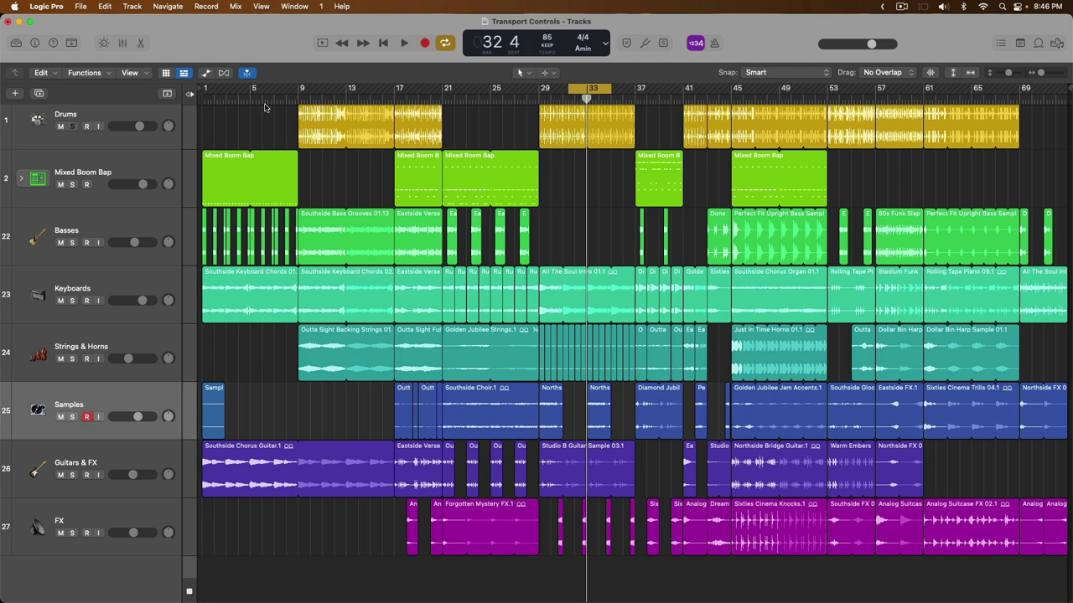
{"action": "left_click", "coordinate": [253, 100]}
{"action": "key", "text": "r"}
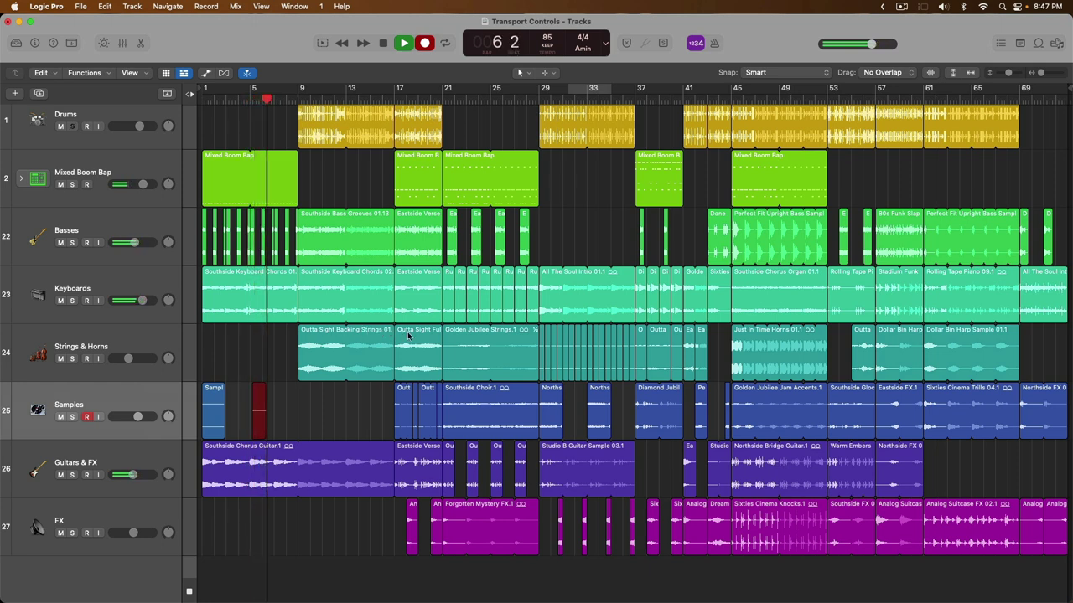
Stop recording, then play from the Mixed Boom Bap region at bar 37 and the Sixties region.
{"action": "key", "text": "space"}
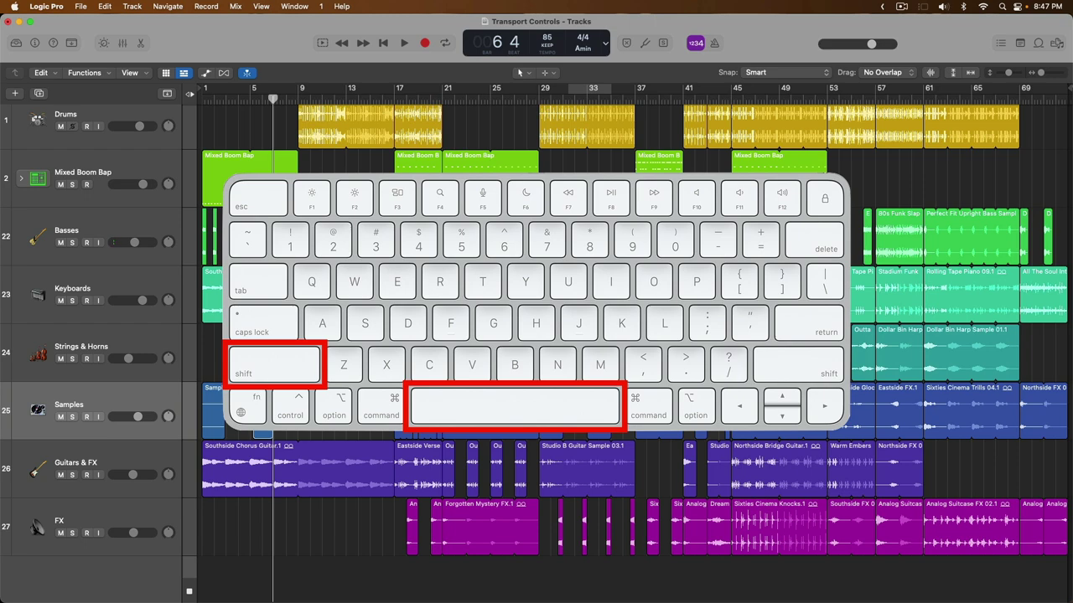
{"action": "left_click", "coordinate": [645, 163]}
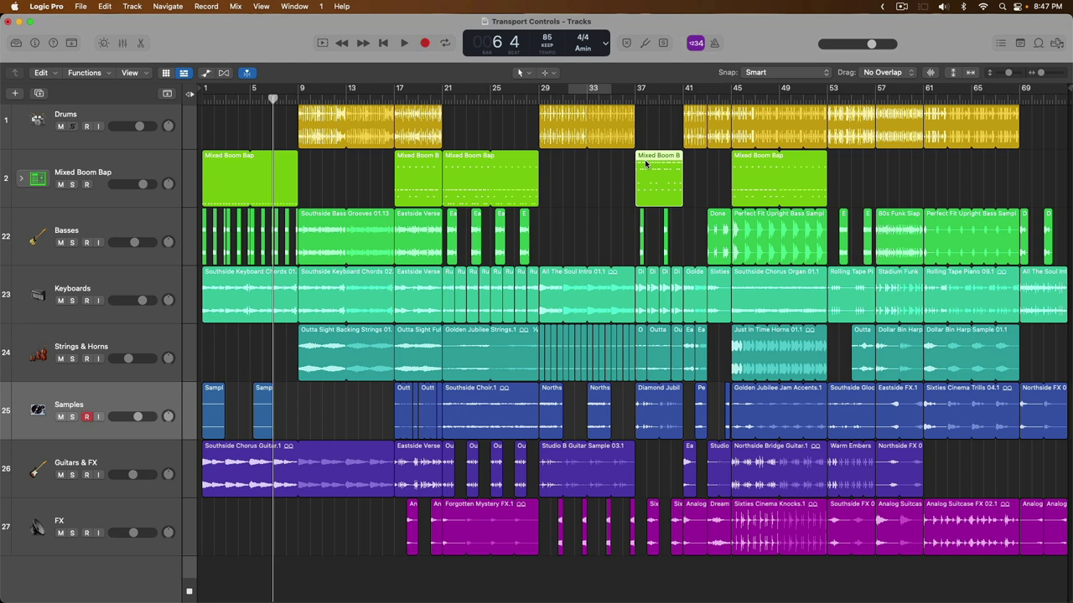
{"action": "key", "text": "shift+space"}
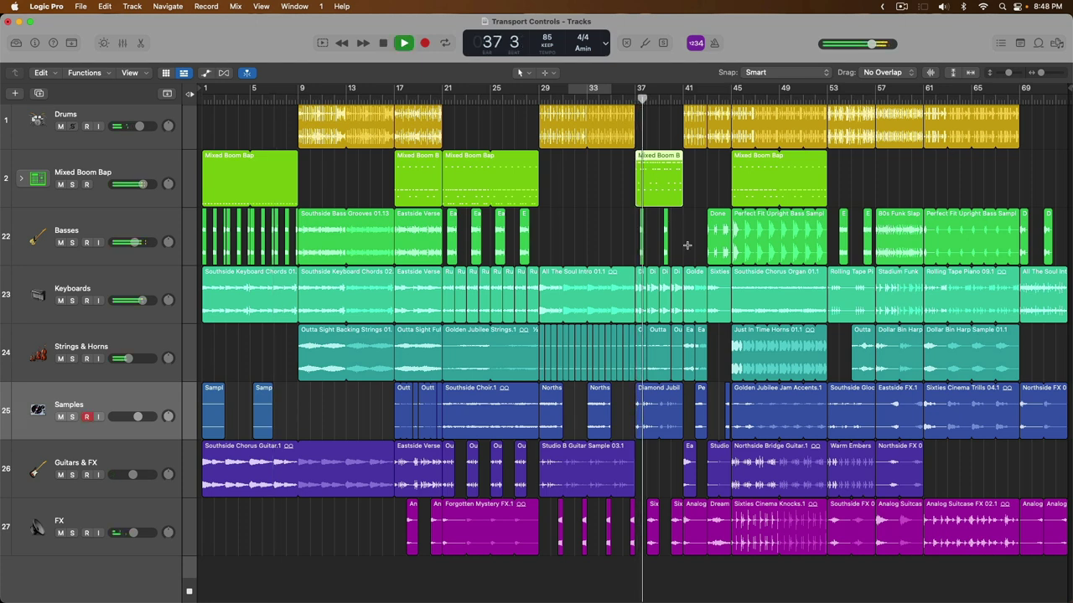
{"action": "left_click", "coordinate": [715, 276]}
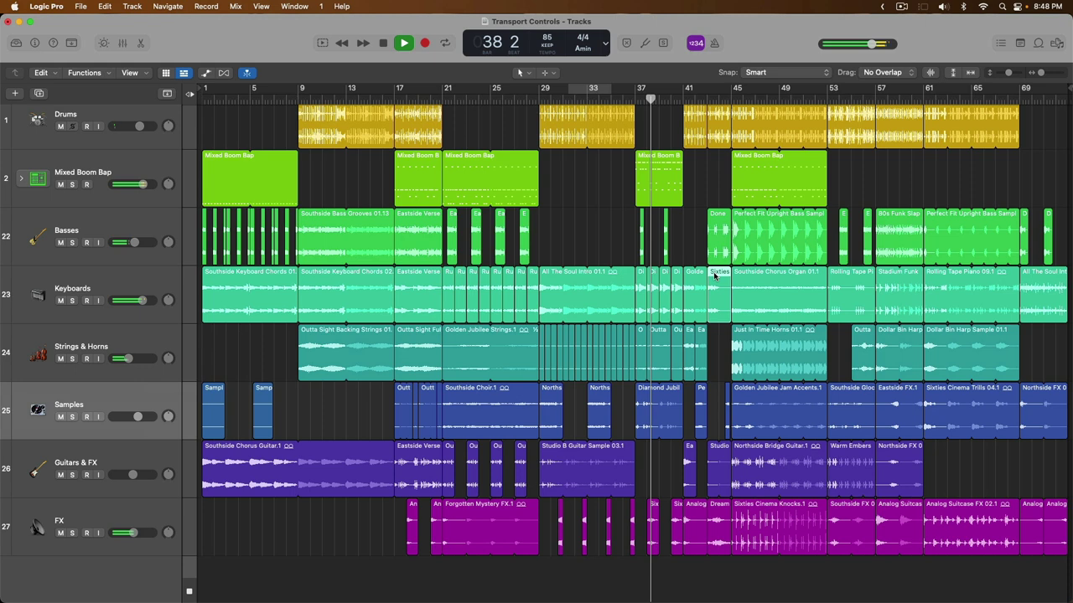
{"action": "key", "text": "shift+space"}
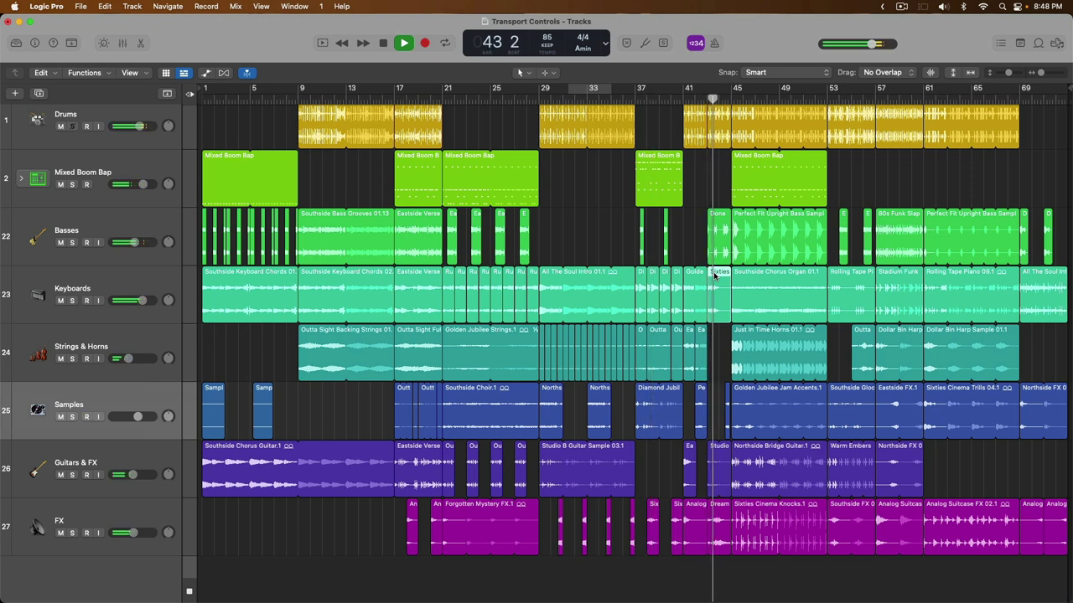
Play from a bars 29–31 marquee selection on the Basses track, then clear it.
{"action": "left_click_drag", "start_coordinate": [539, 245], "coordinate": [559, 251]}
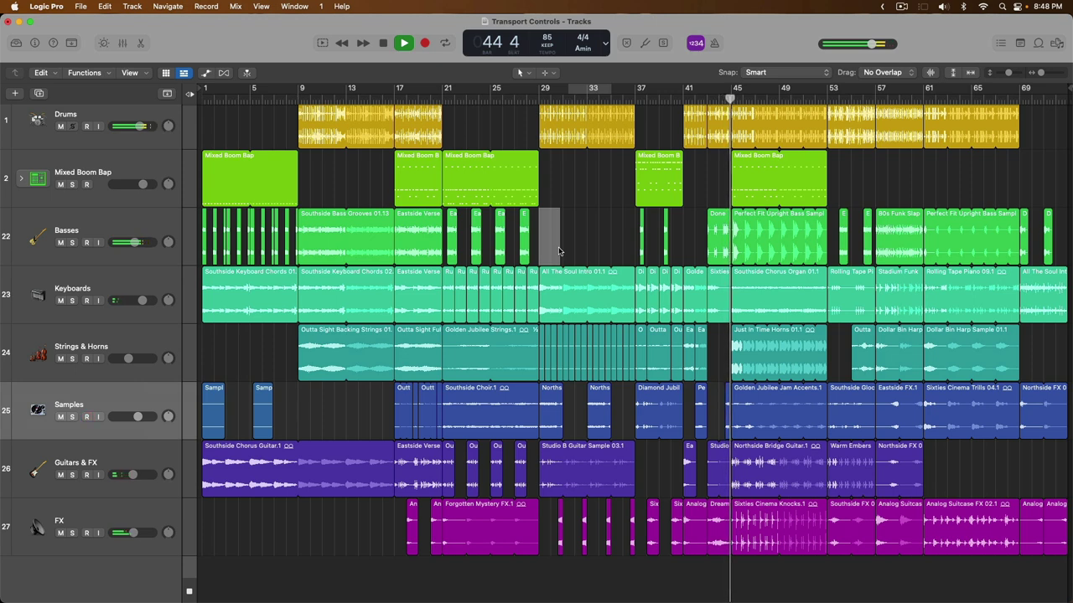
{"action": "key", "text": "shift+space"}
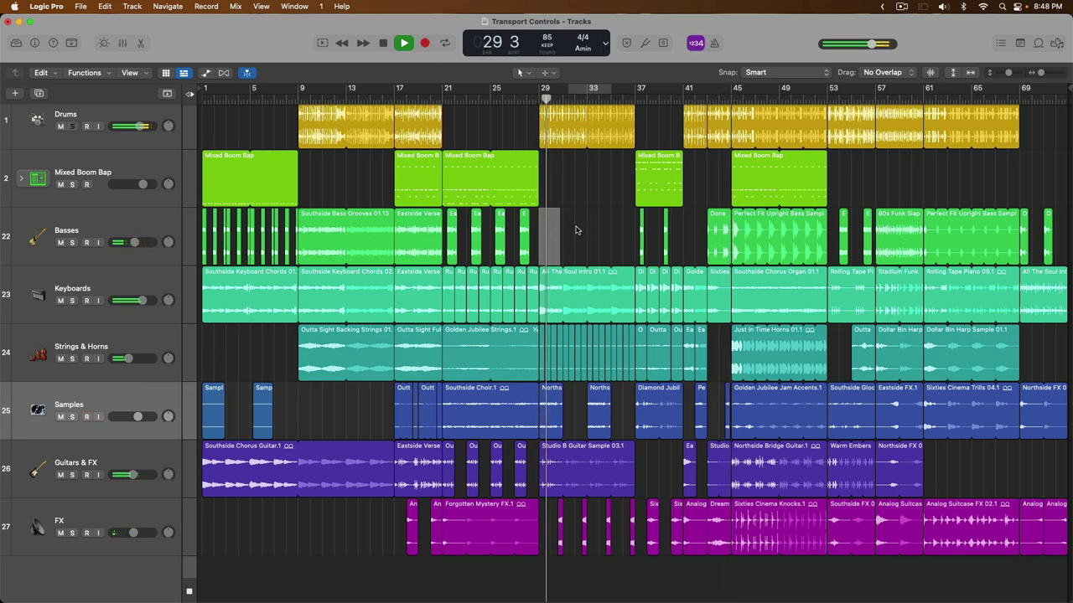
{"action": "left_click", "coordinate": [578, 223]}
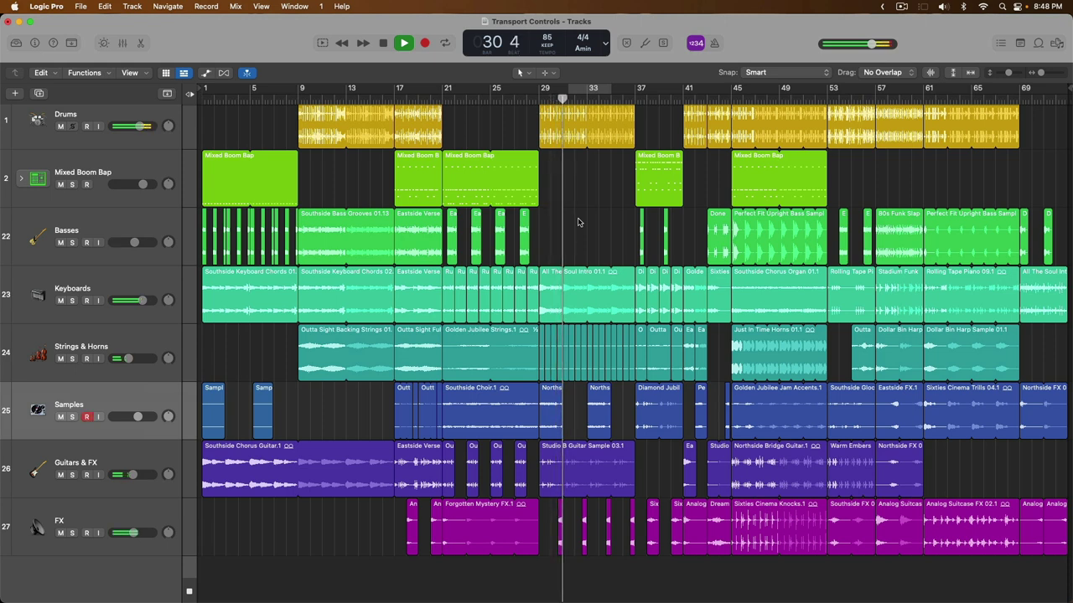
Stop playback, record-enable the Samples track with Ctrl+R, and park the playhead at bar 13.
{"action": "key", "text": "space"}
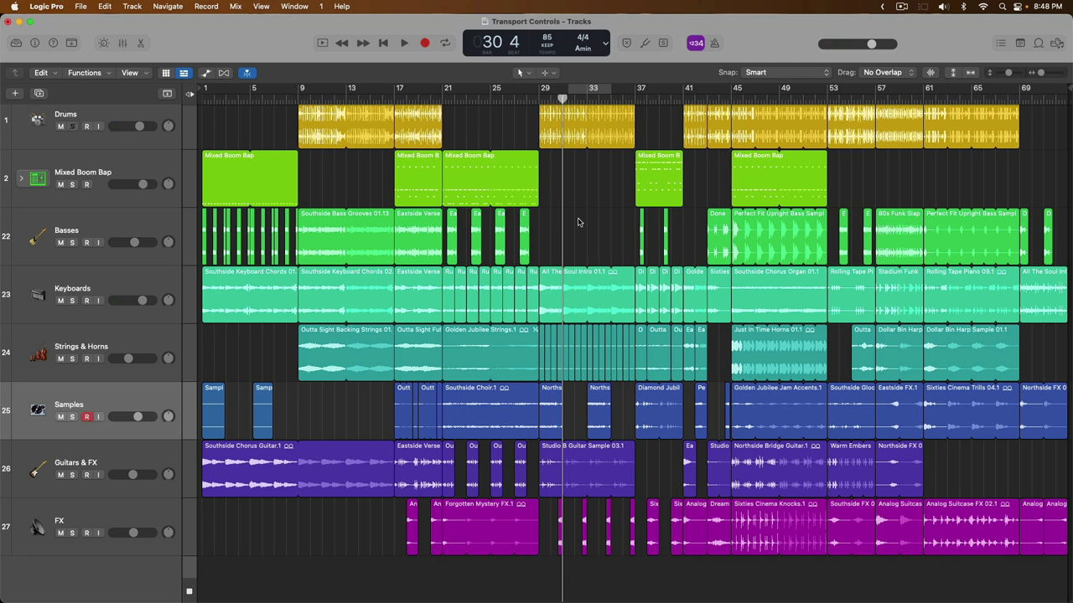
{"action": "key", "text": "ctrl+r"}
{"action": "left_click", "coordinate": [353, 395]}
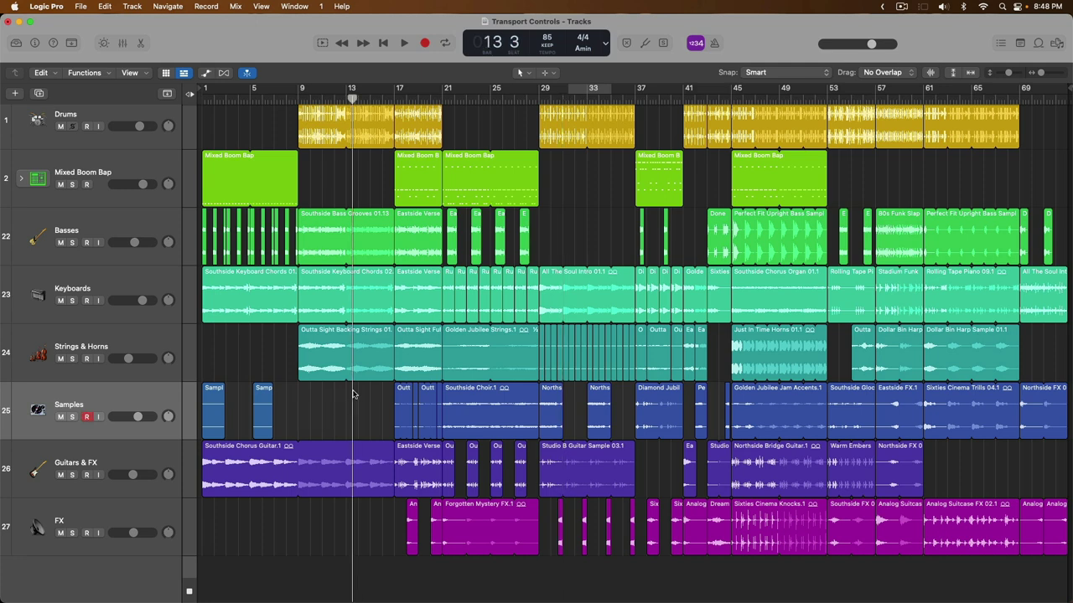